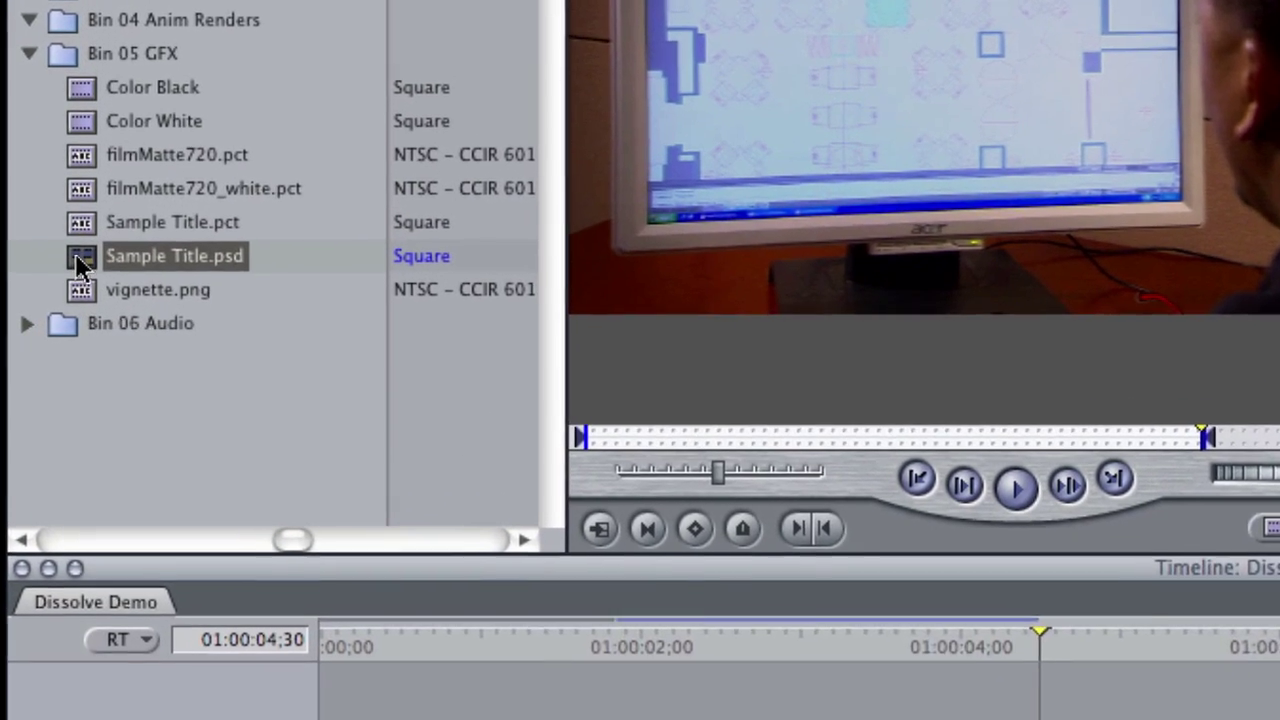
Drag Sample Title.psd from Bin 05 GFX onto track V1 right after DC_TAPE 6_4
{"action": "left_click_drag", "start_coordinate": [126, 296], "coordinate": [306, 362]}
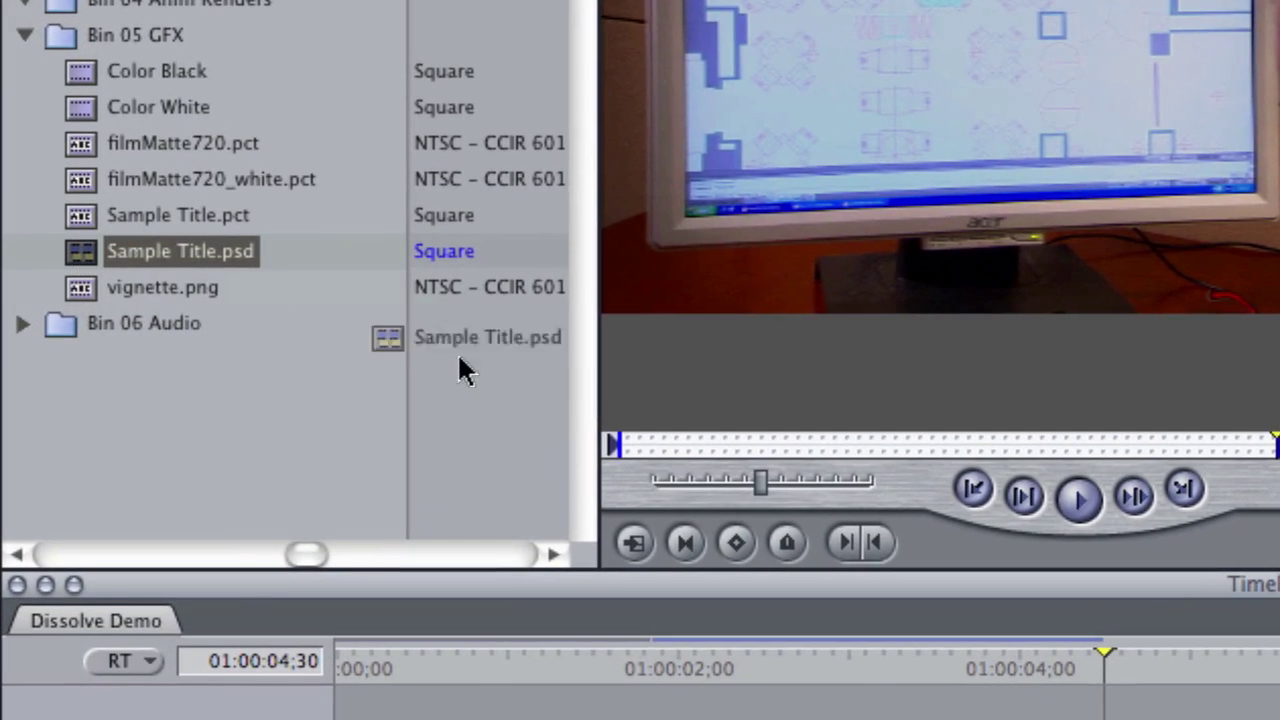
{"action": "left_click_drag", "start_coordinate": [631, 423], "coordinate": [1158, 719]}
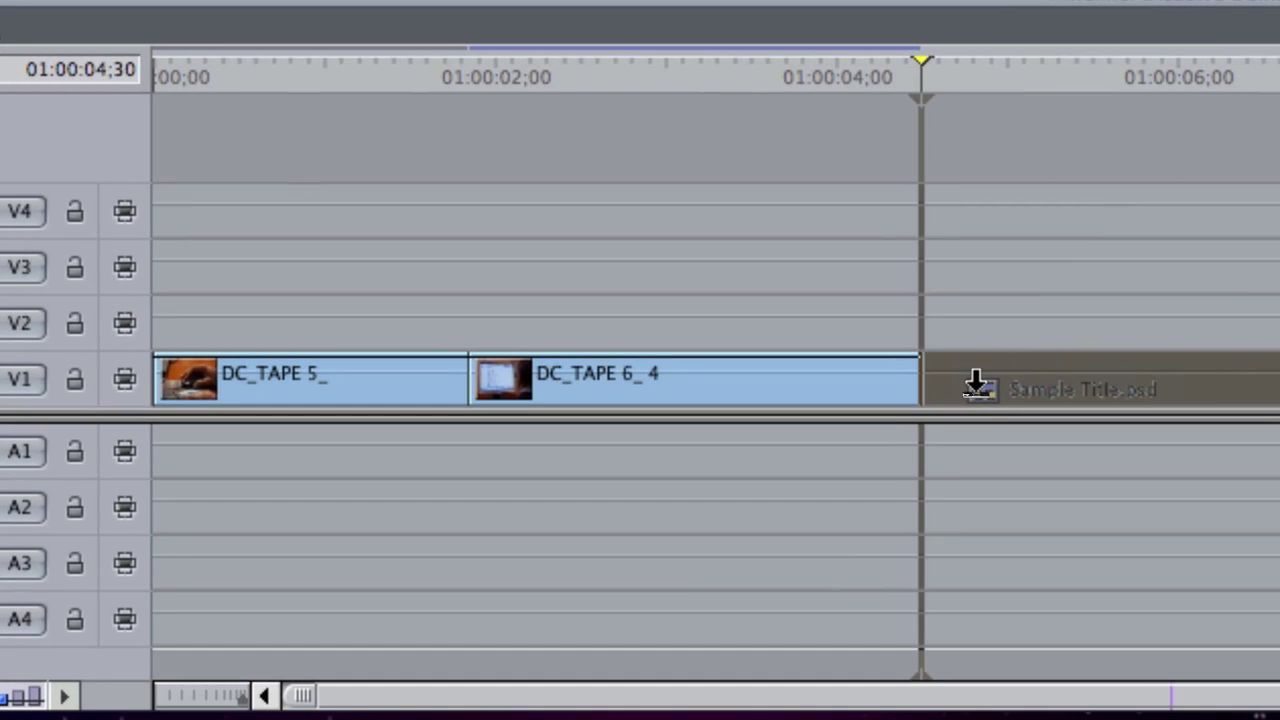
{"action": "left_click_drag", "start_coordinate": [975, 385], "coordinate": [971, 386]}
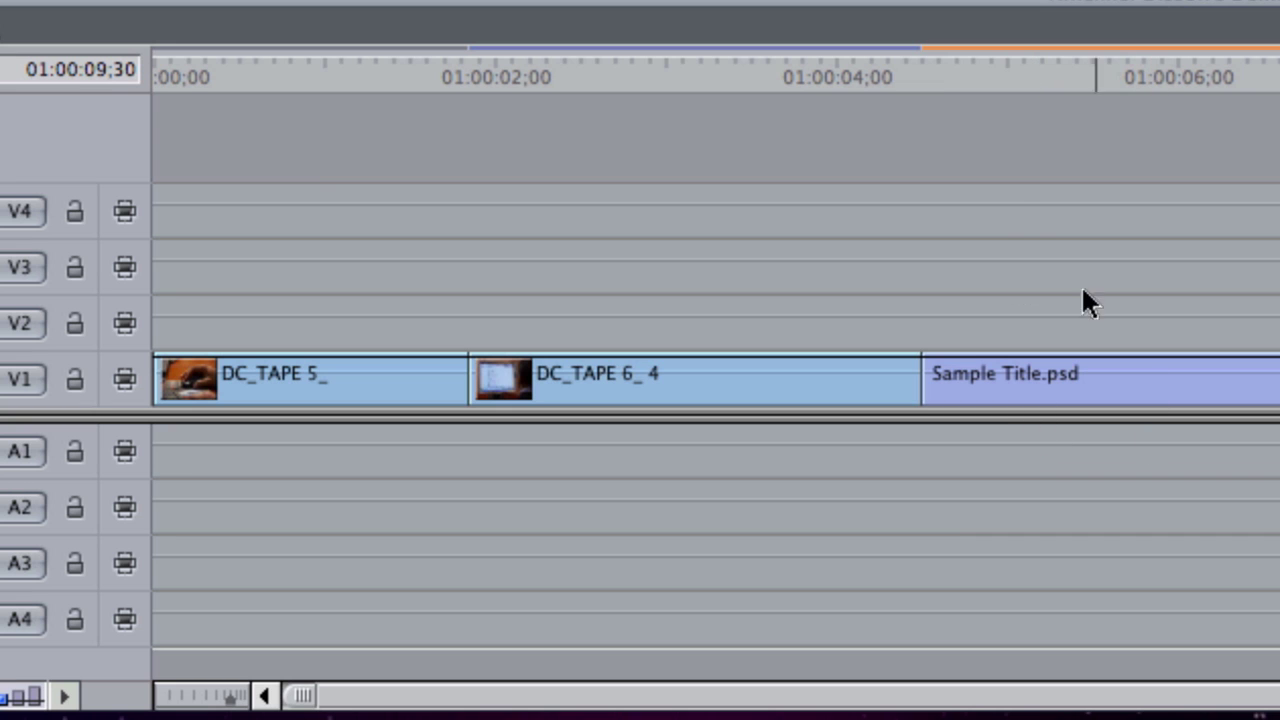
Park the playhead at the Sample Title edit and expand Video Transitions in the Effects browser
{"action": "left_click", "coordinate": [939, 78]}
{"action": "left_click", "coordinate": [905, 78]}
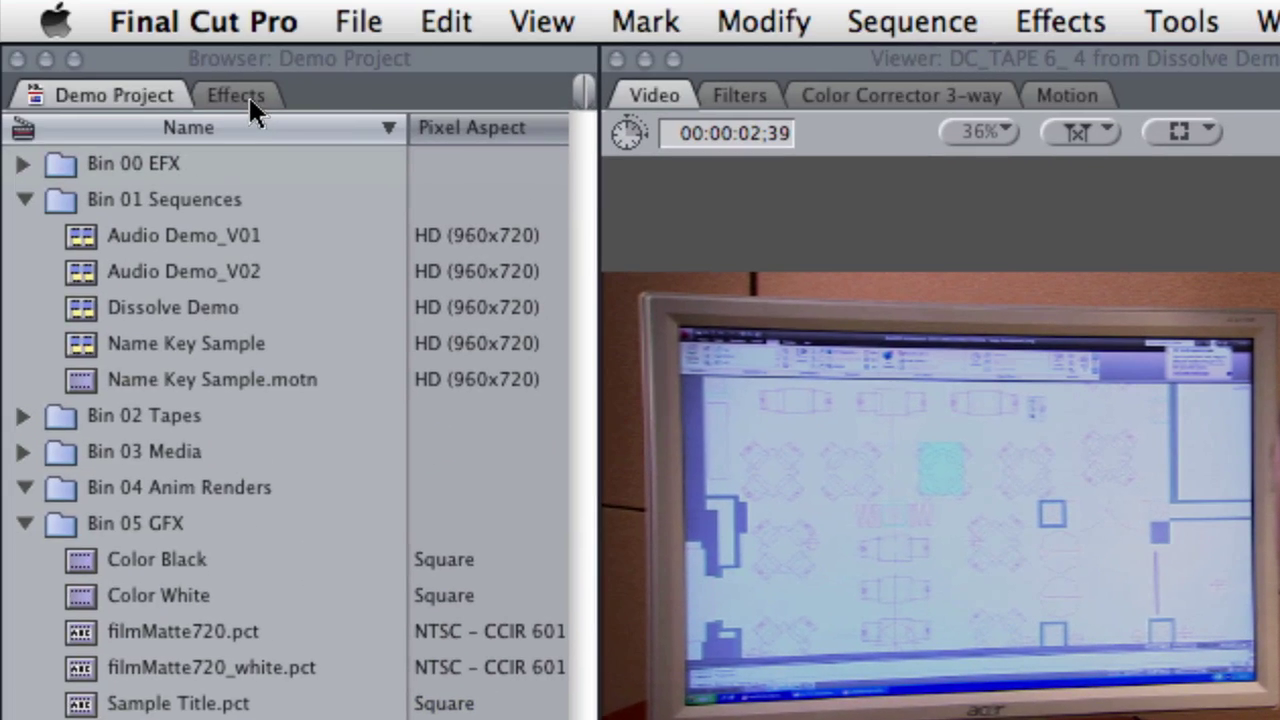
{"action": "left_click", "coordinate": [234, 24]}
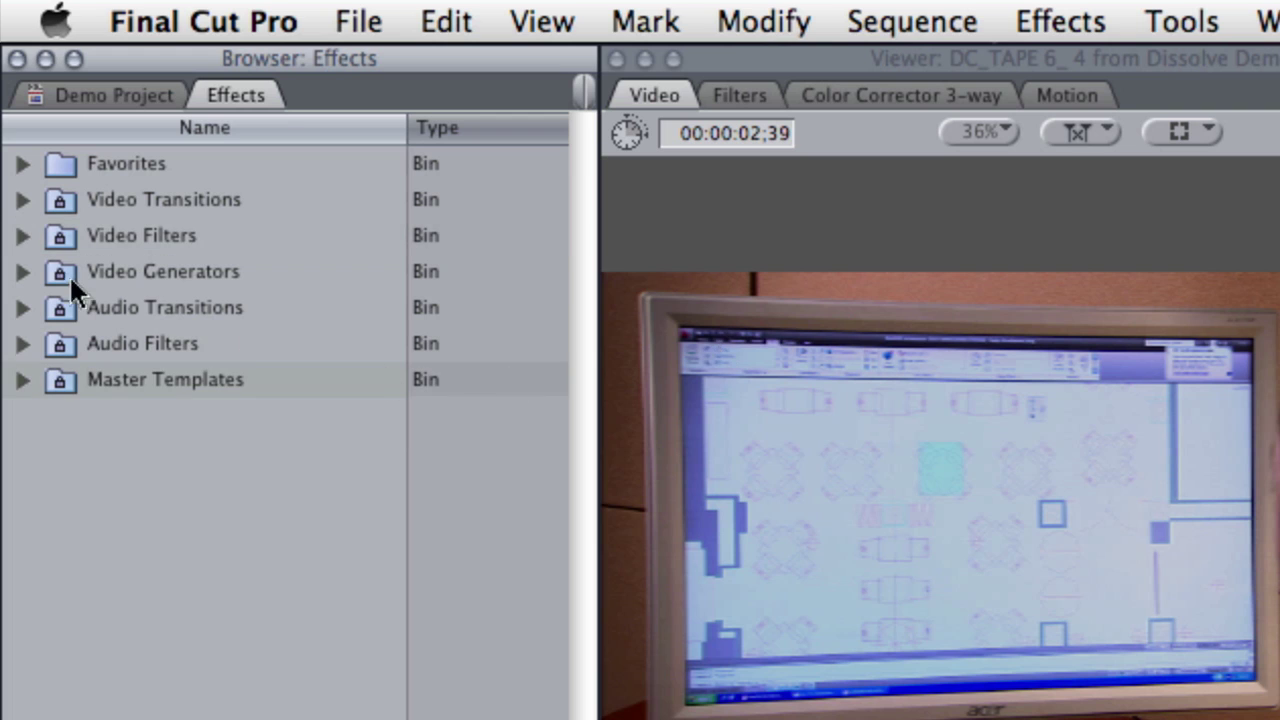
{"action": "left_click", "coordinate": [24, 200]}
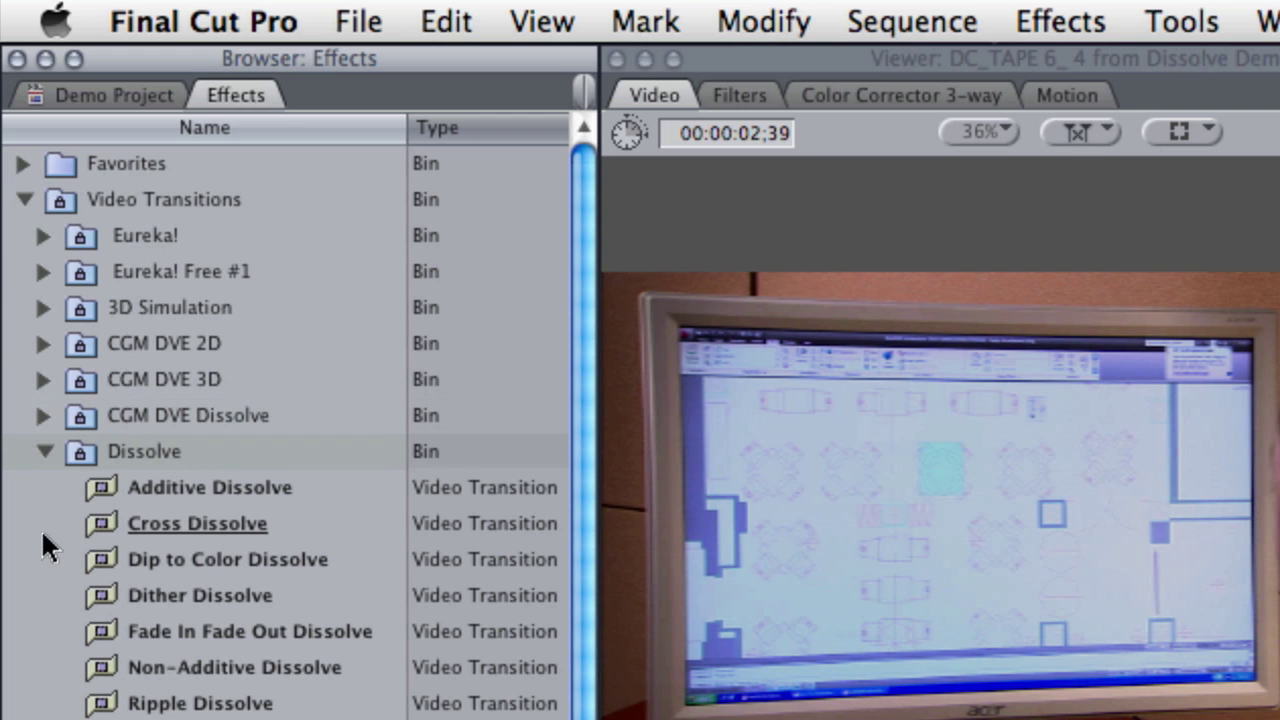
Drag Cross Dissolve to the DC_TAPE 6_4 / Sample Title edit, where it fails to attach
{"action": "left_click_drag", "start_coordinate": [106, 523], "coordinate": [989, 719]}
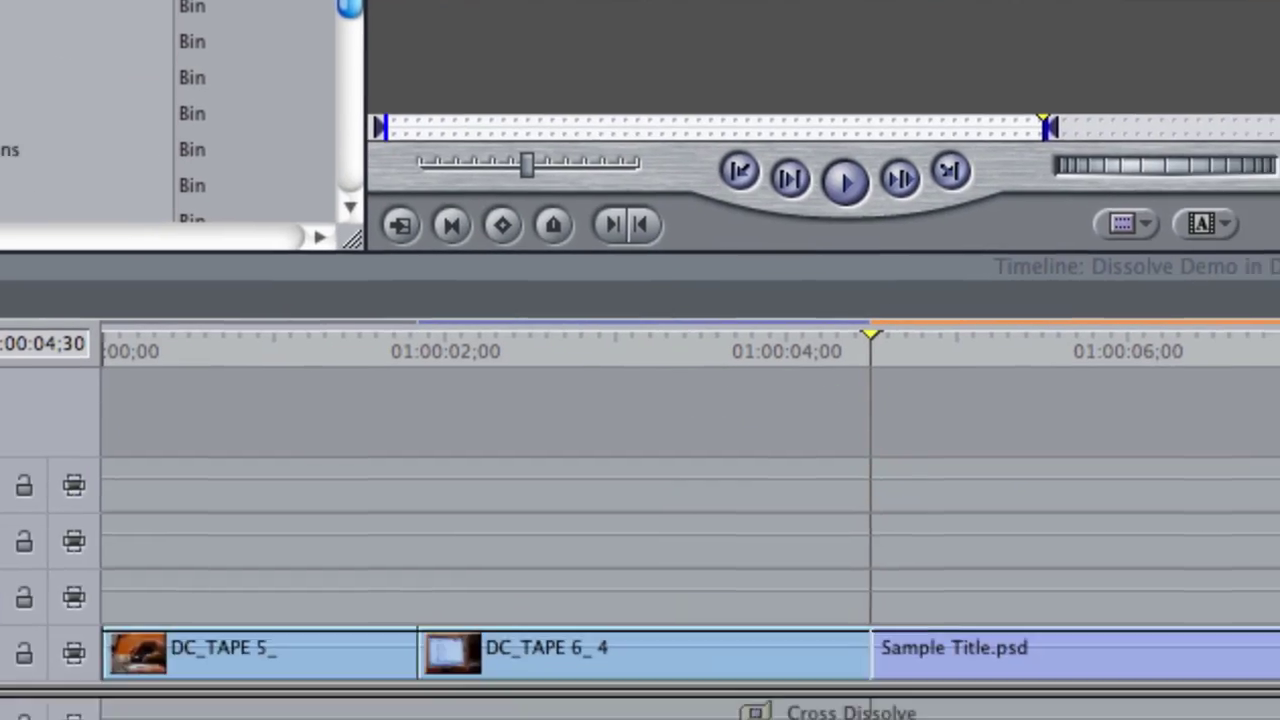
{"action": "left_click_drag", "start_coordinate": [760, 718], "coordinate": [850, 662]}
{"action": "mouse_move", "coordinate": [767, 380]}
{"action": "left_mouse_down"}
{"action": "mouse_move", "coordinate": [834, 375]}
{"action": "mouse_move", "coordinate": [765, 377]}
{"action": "mouse_move", "coordinate": [789, 384]}
{"action": "left_mouse_up"}
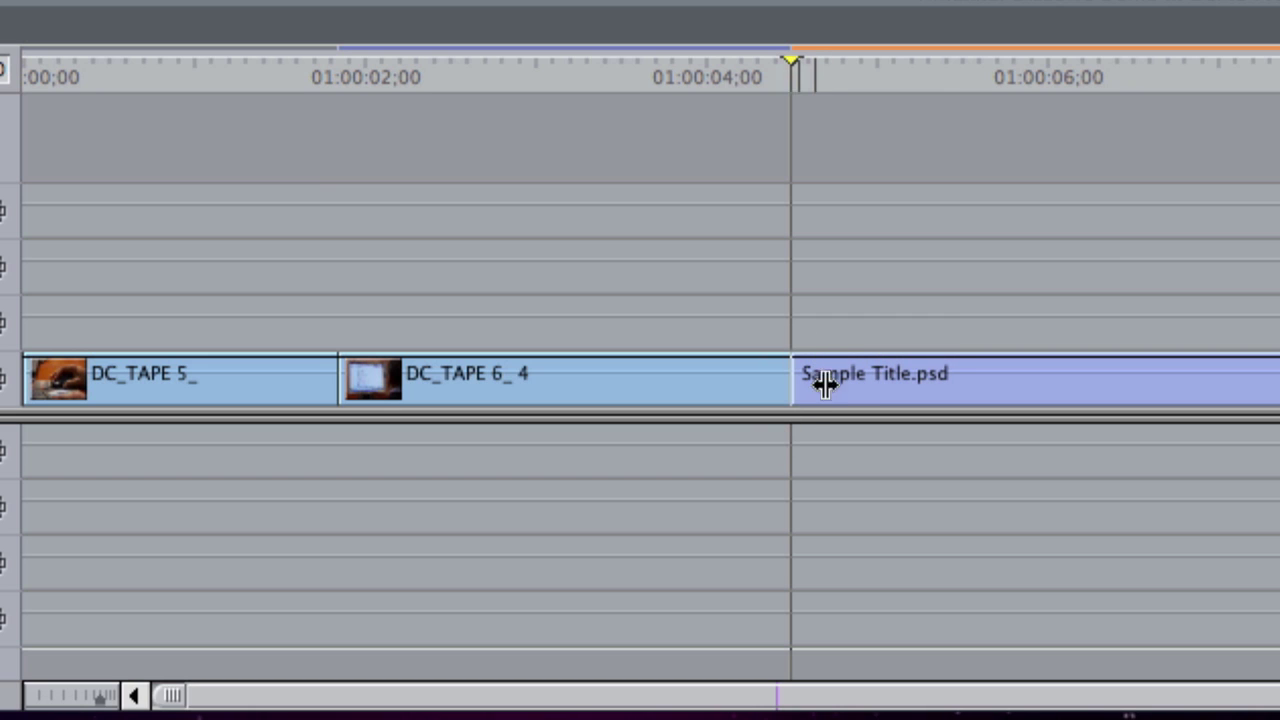
{"action": "double_click", "coordinate": [999, 374]}
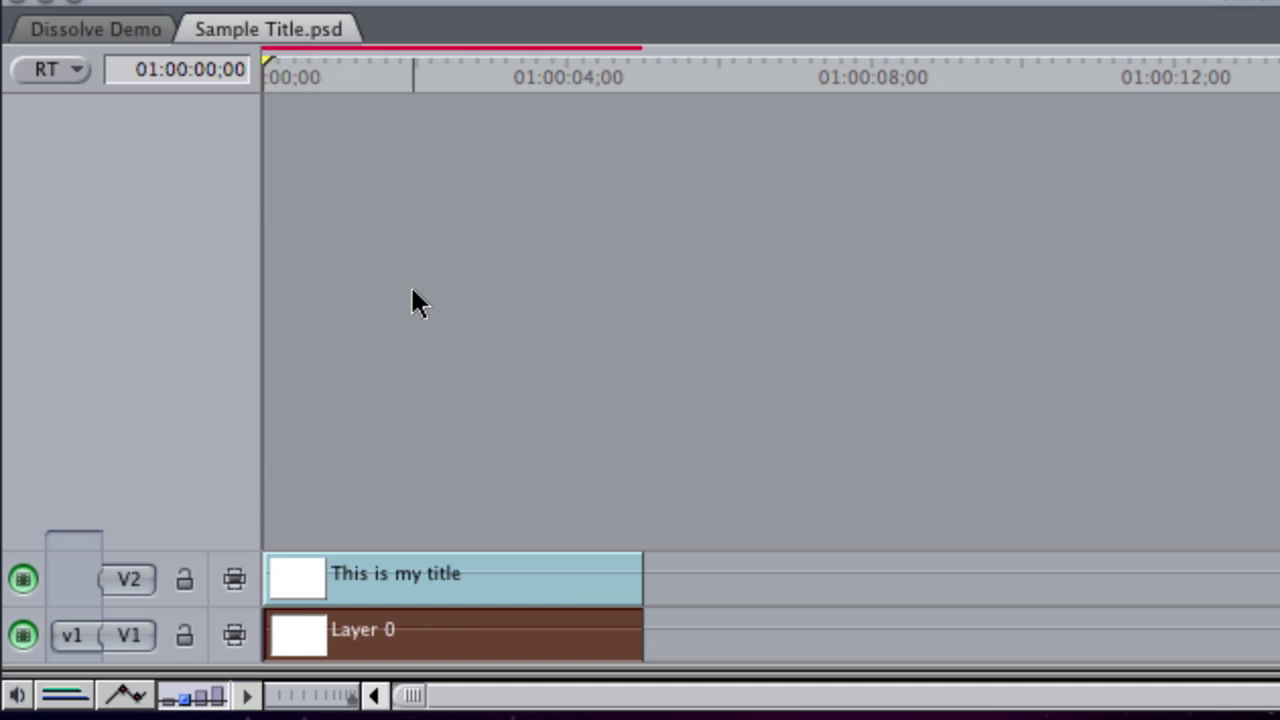
{"action": "right_click", "coordinate": [280, 30]}
Back in Dissolve Demo, trim 00:00;51 off Sample Title.psd's start and delete the gap
{"action": "left_click", "coordinate": [409, 23]}
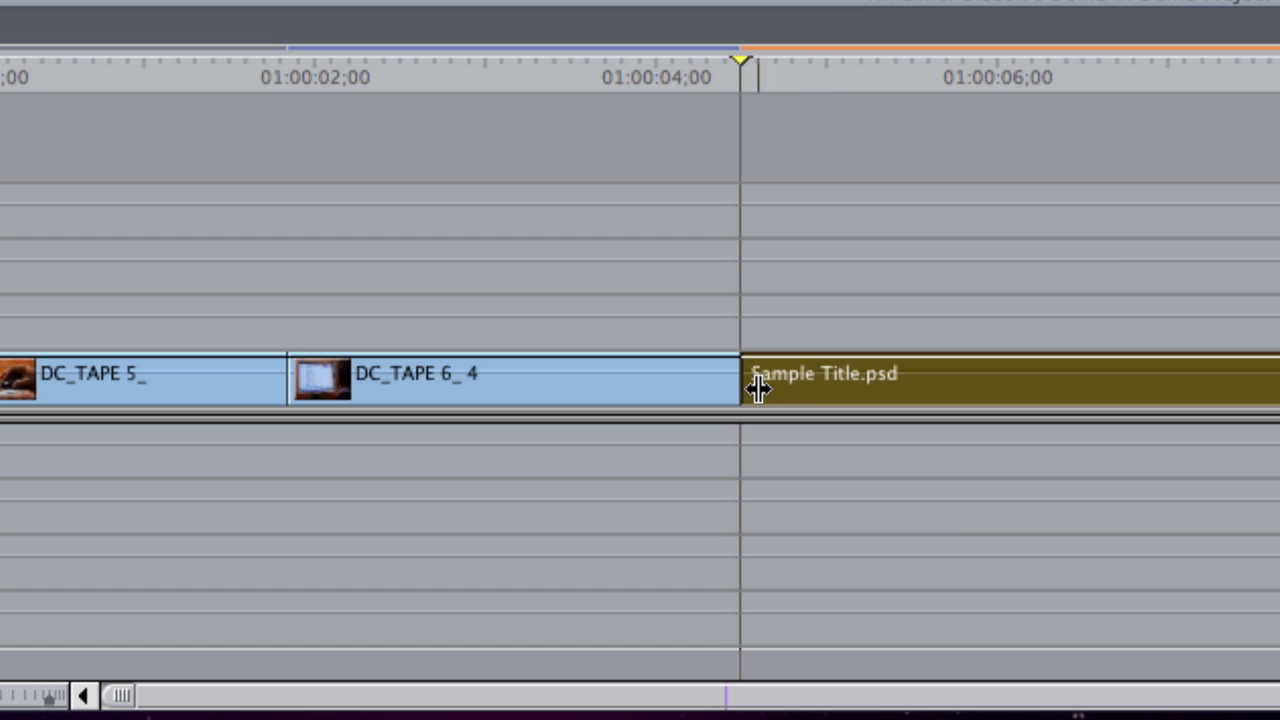
{"action": "left_click_drag", "start_coordinate": [749, 391], "coordinate": [891, 386]}
{"action": "left_click", "coordinate": [805, 395]}
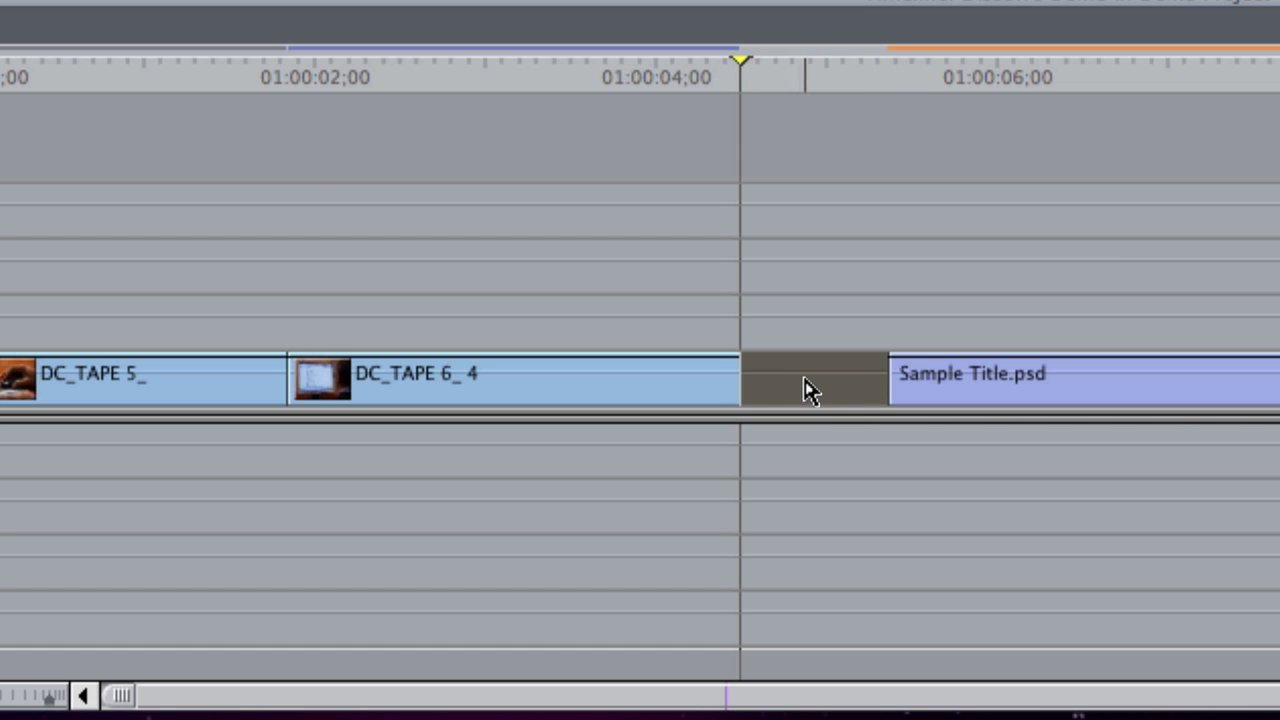
{"action": "key", "text": "Delete"}
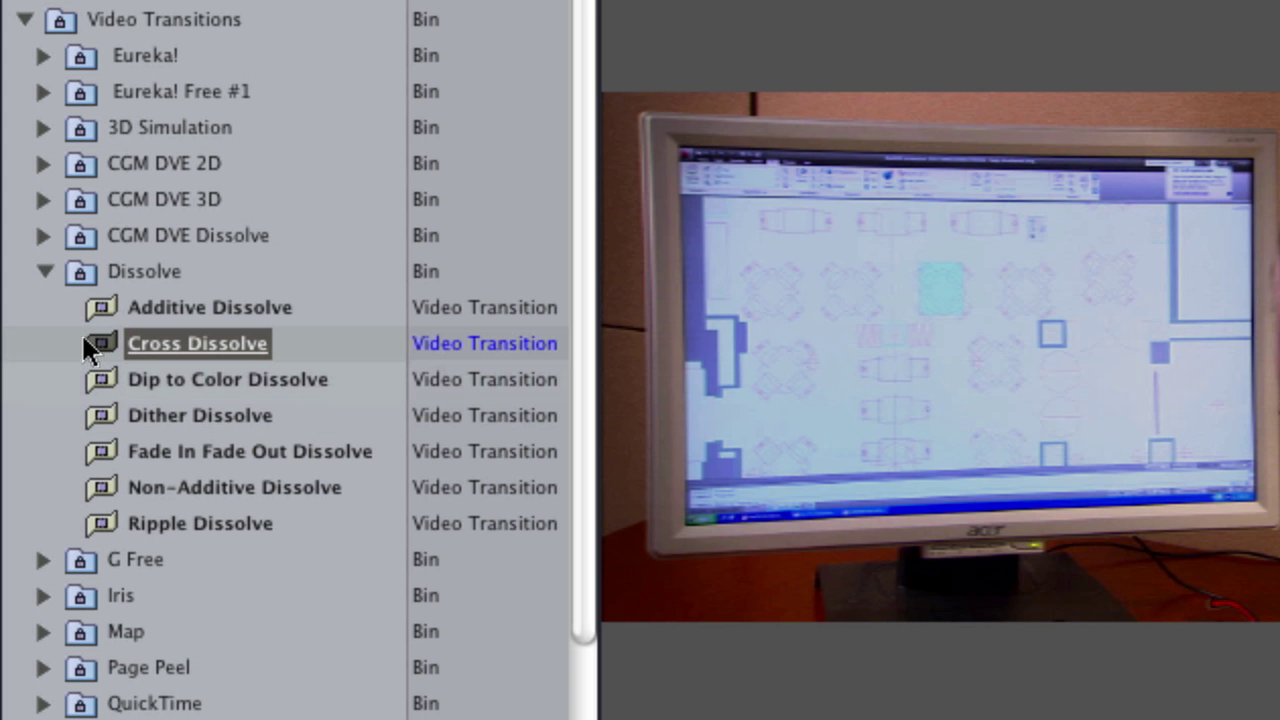
Drop a Cross Dissolve on the DC_TAPE 6_4 / Sample Title edit, then delete it
{"action": "left_click_drag", "start_coordinate": [94, 343], "coordinate": [651, 400]}
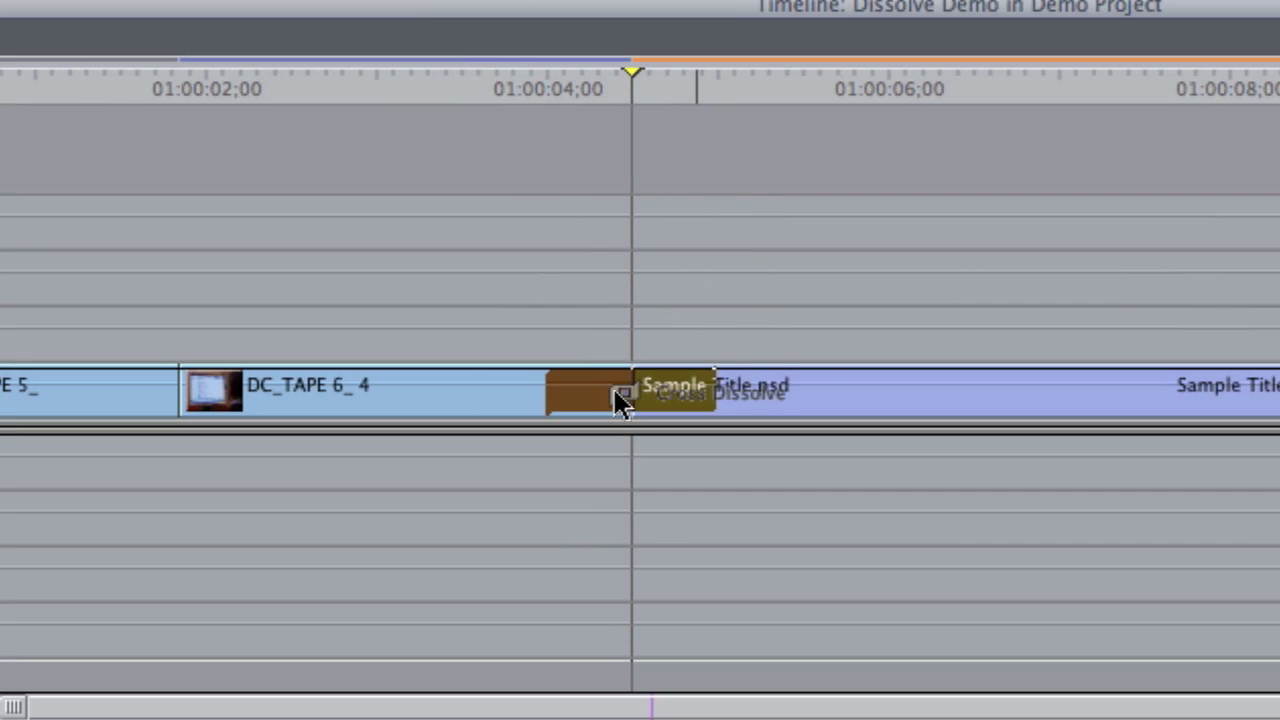
{"action": "left_click", "coordinate": [665, 393]}
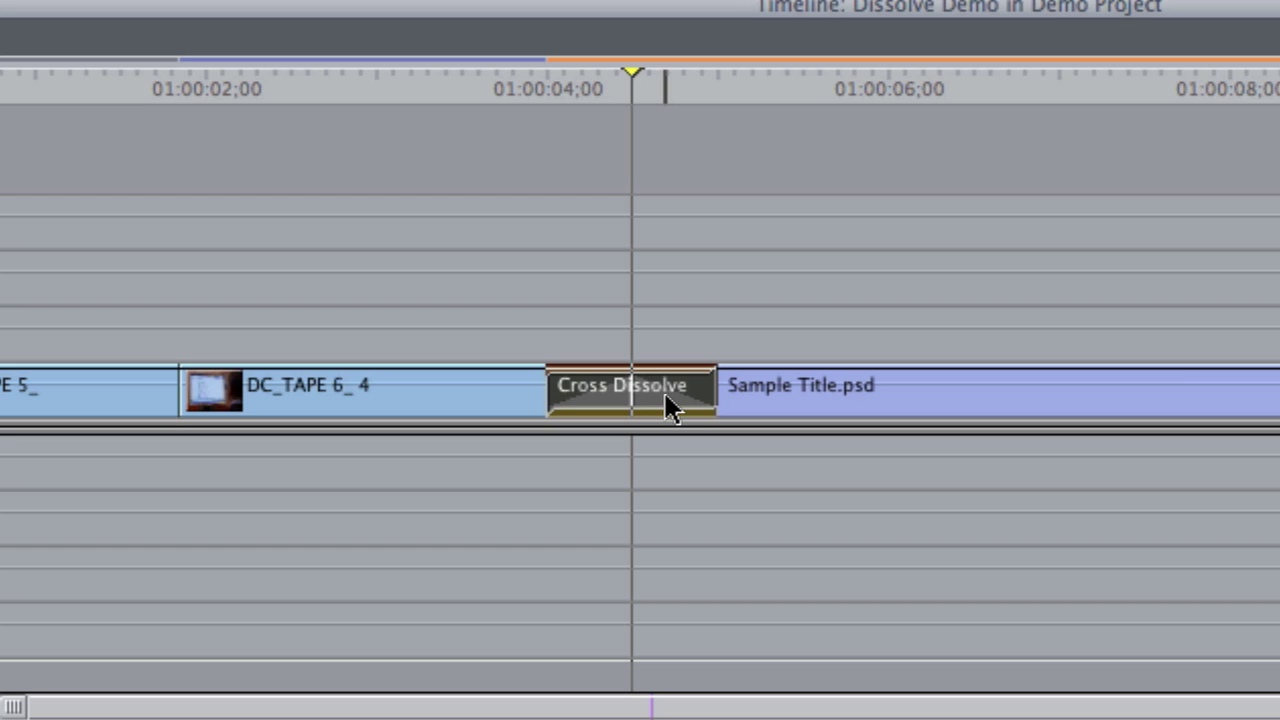
{"action": "key", "text": "Delete"}
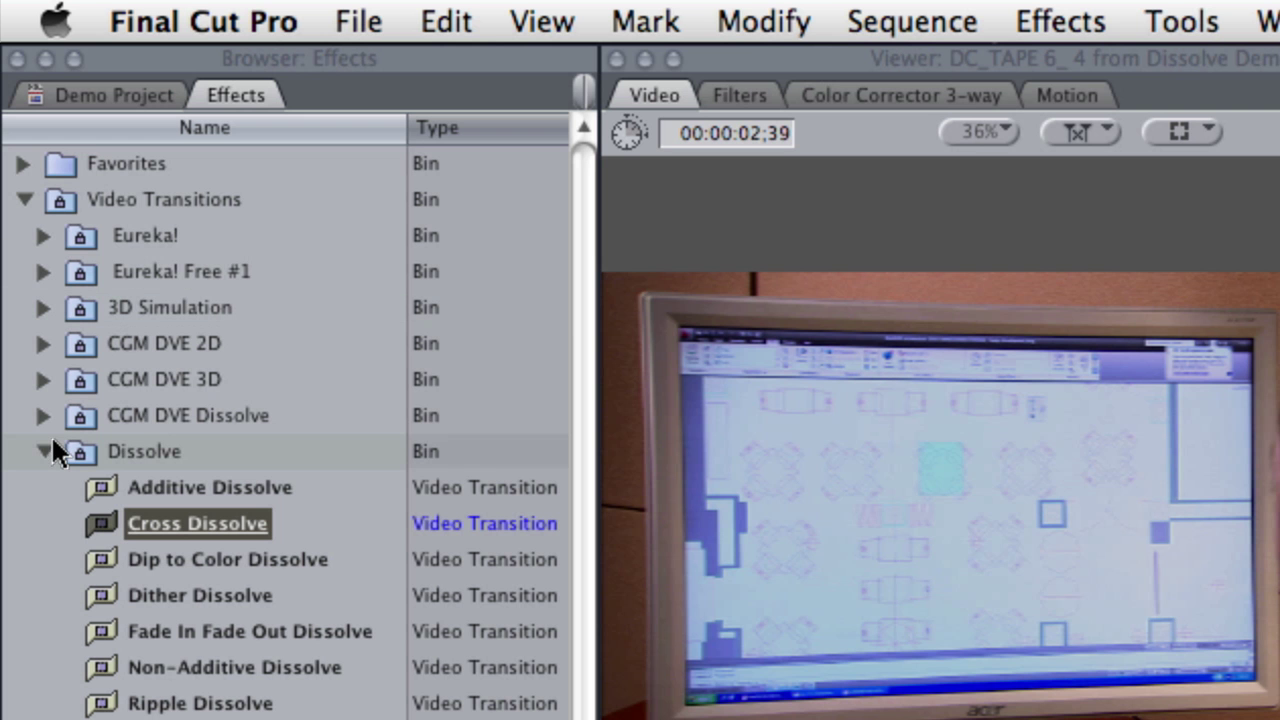
Collapse the Dissolve and Video Transitions bins and return the browser to the project bins
{"action": "left_click", "coordinate": [45, 449]}
{"action": "left_click", "coordinate": [45, 451]}
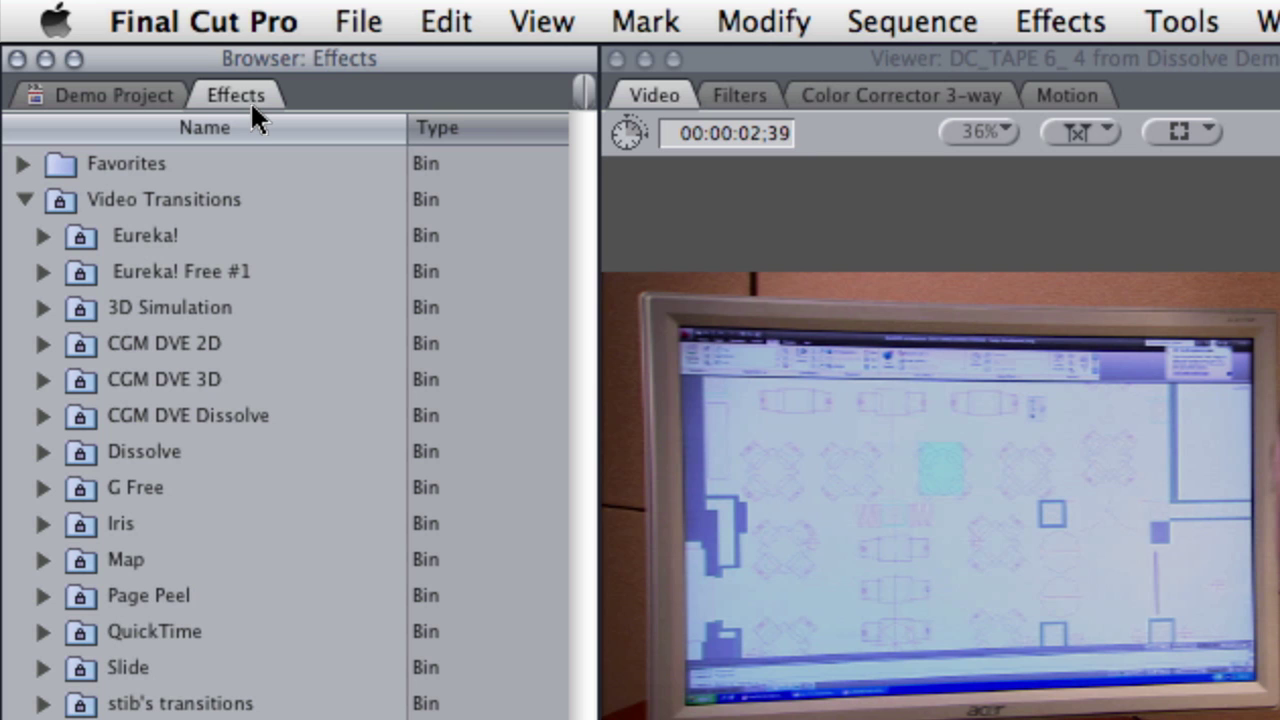
{"action": "left_click", "coordinate": [60, 199]}
{"action": "left_click", "coordinate": [26, 200]}
{"action": "left_click", "coordinate": [134, 93]}
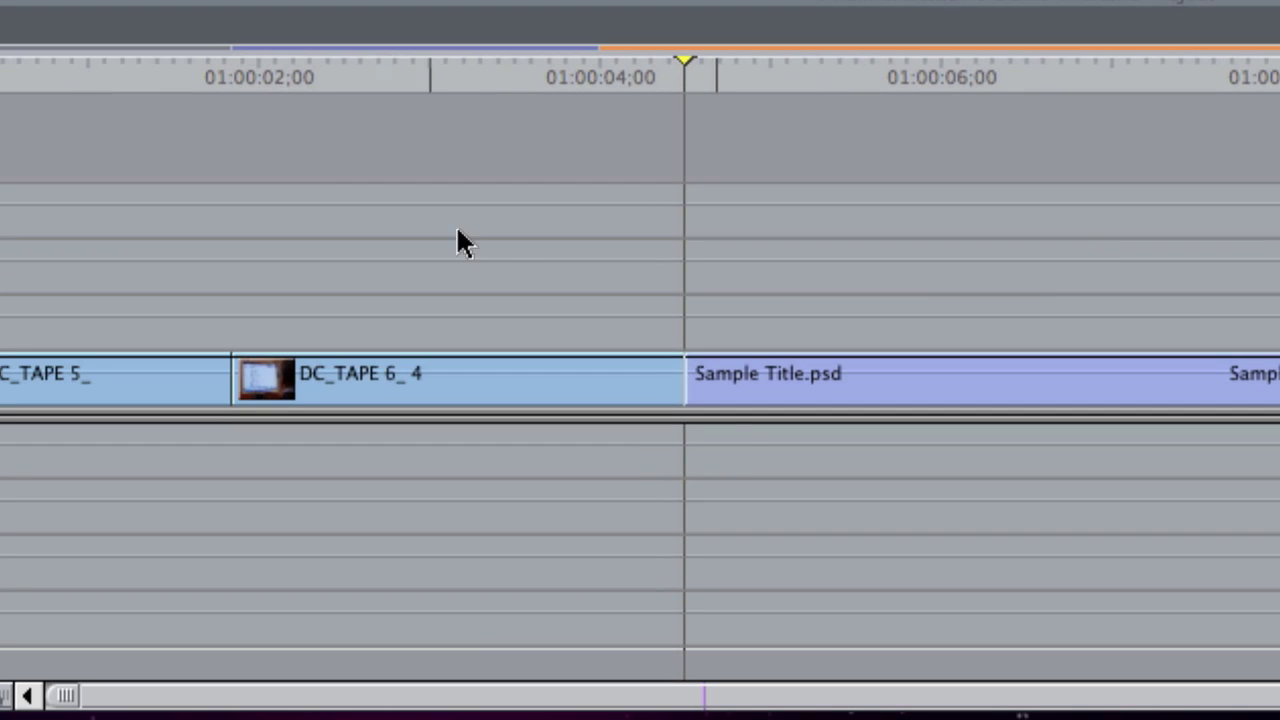
Add a Cross Dissolve at the DC_TAPE 6_4 / Sample Title edit from its right-click options
{"action": "right_click", "coordinate": [684, 386]}
{"action": "key", "text": "Escape"}
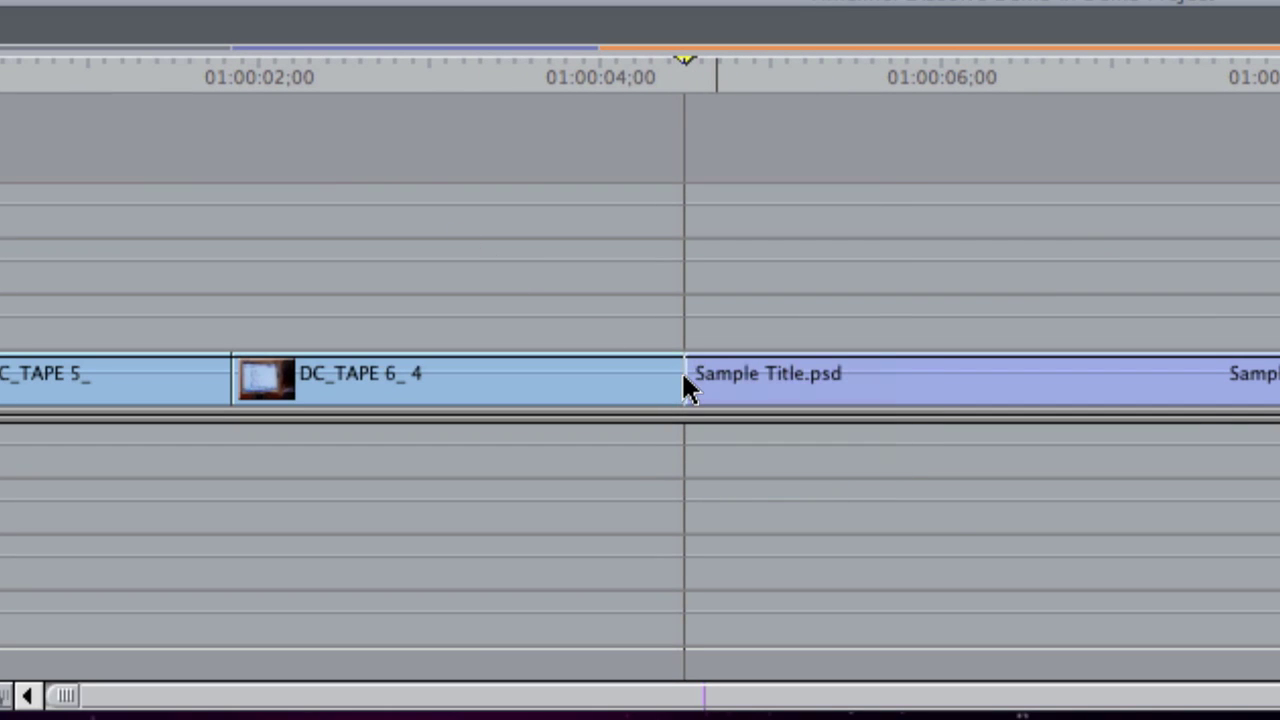
{"action": "left_click", "coordinate": [684, 378]}
{"action": "right_click", "coordinate": [684, 378]}
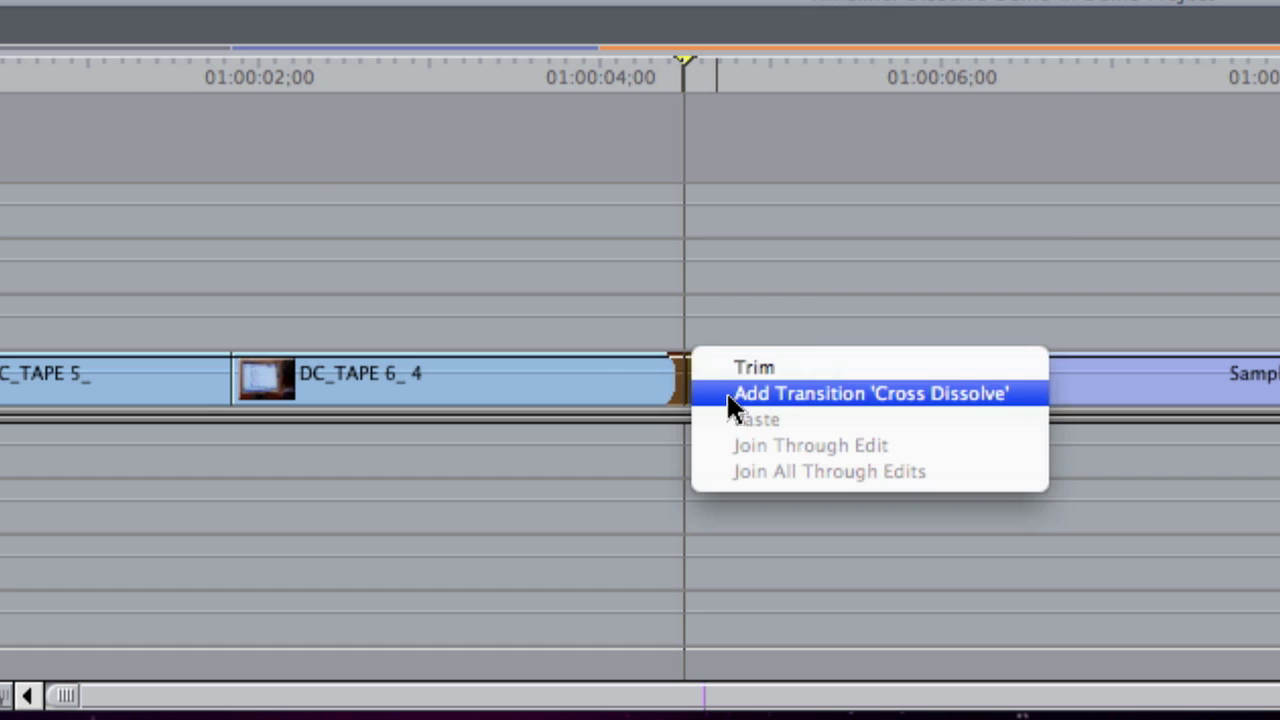
{"action": "left_click", "coordinate": [728, 393]}
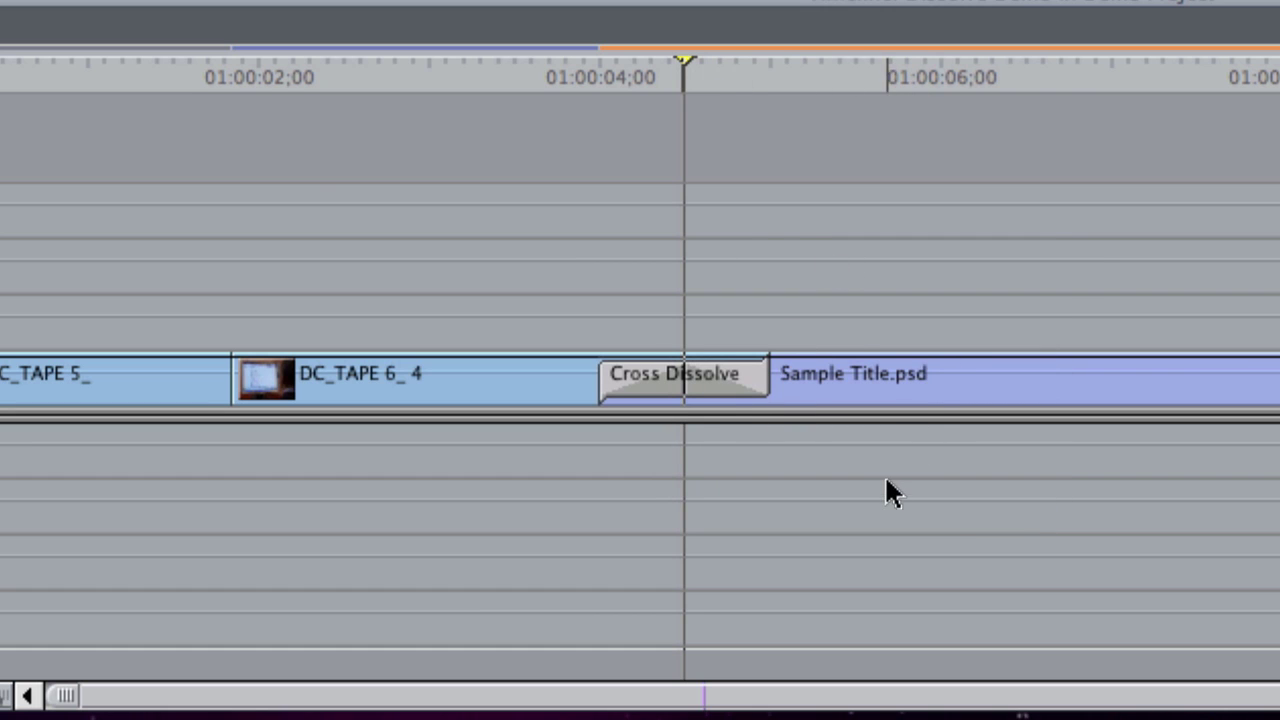
Delete that Cross Dissolve and select the Sample Title.psd clip
{"action": "left_click", "coordinate": [716, 380]}
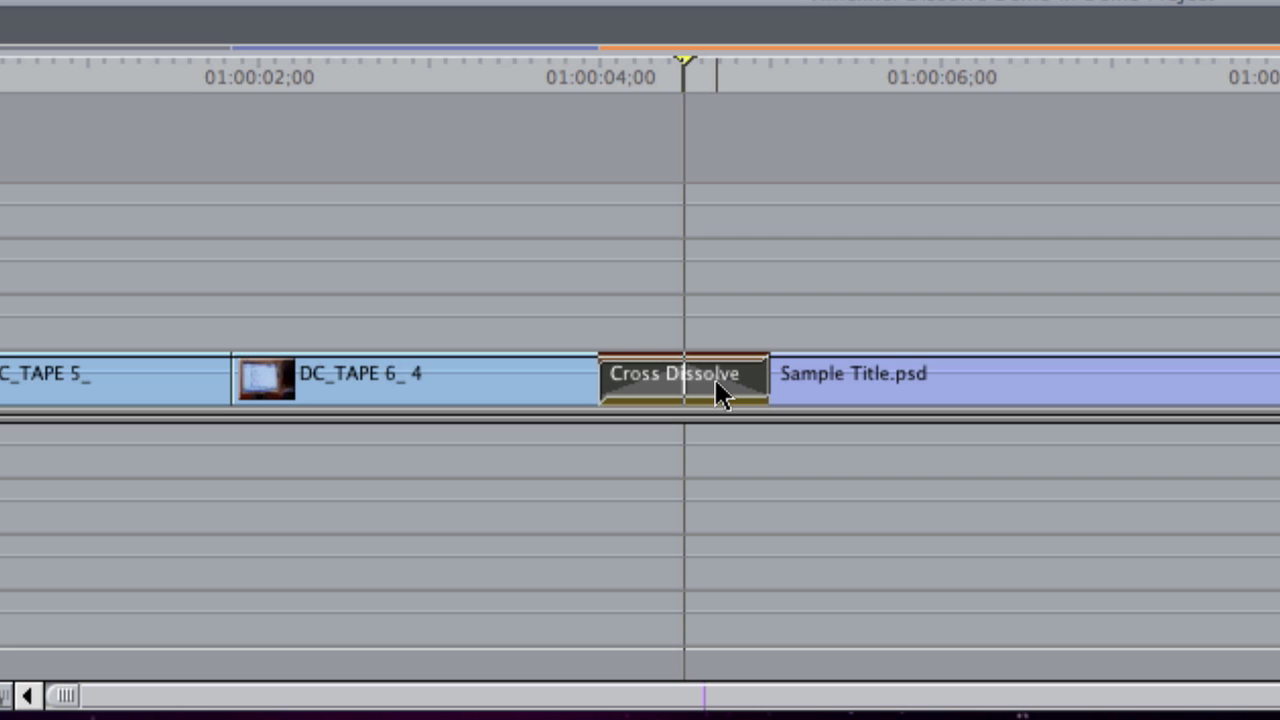
{"action": "key", "text": "Delete"}
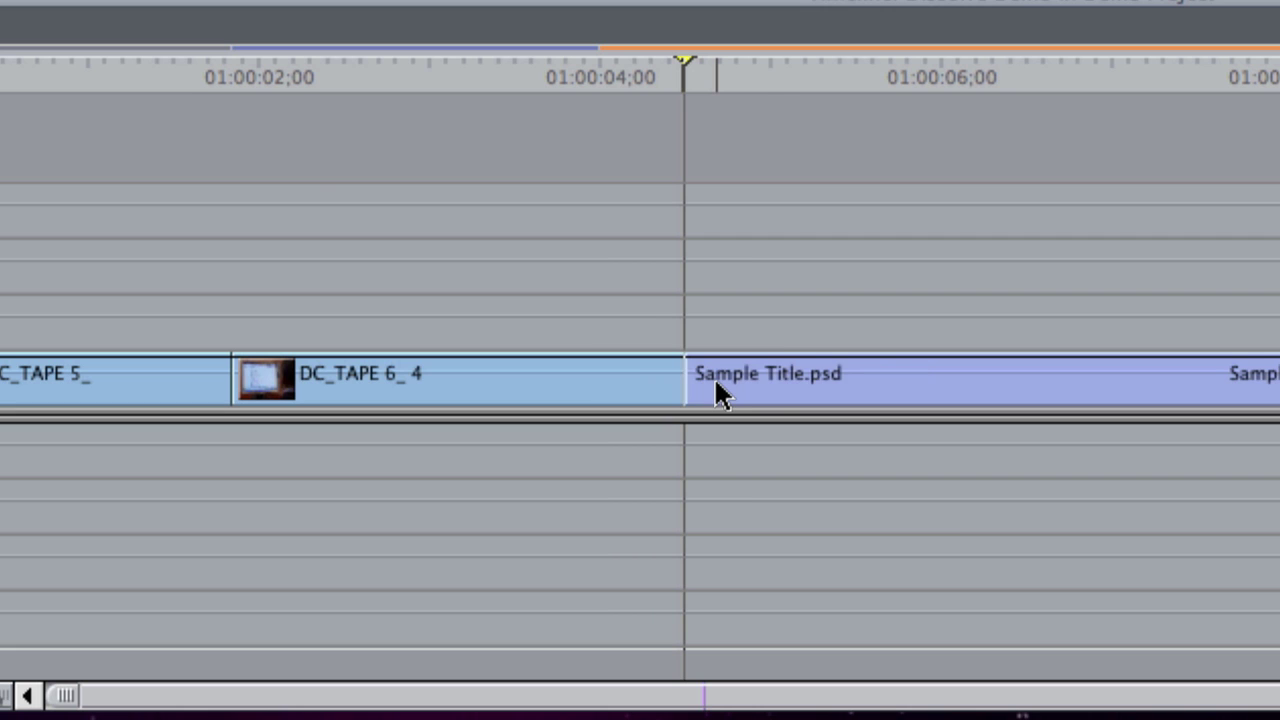
{"action": "left_click", "coordinate": [714, 377]}
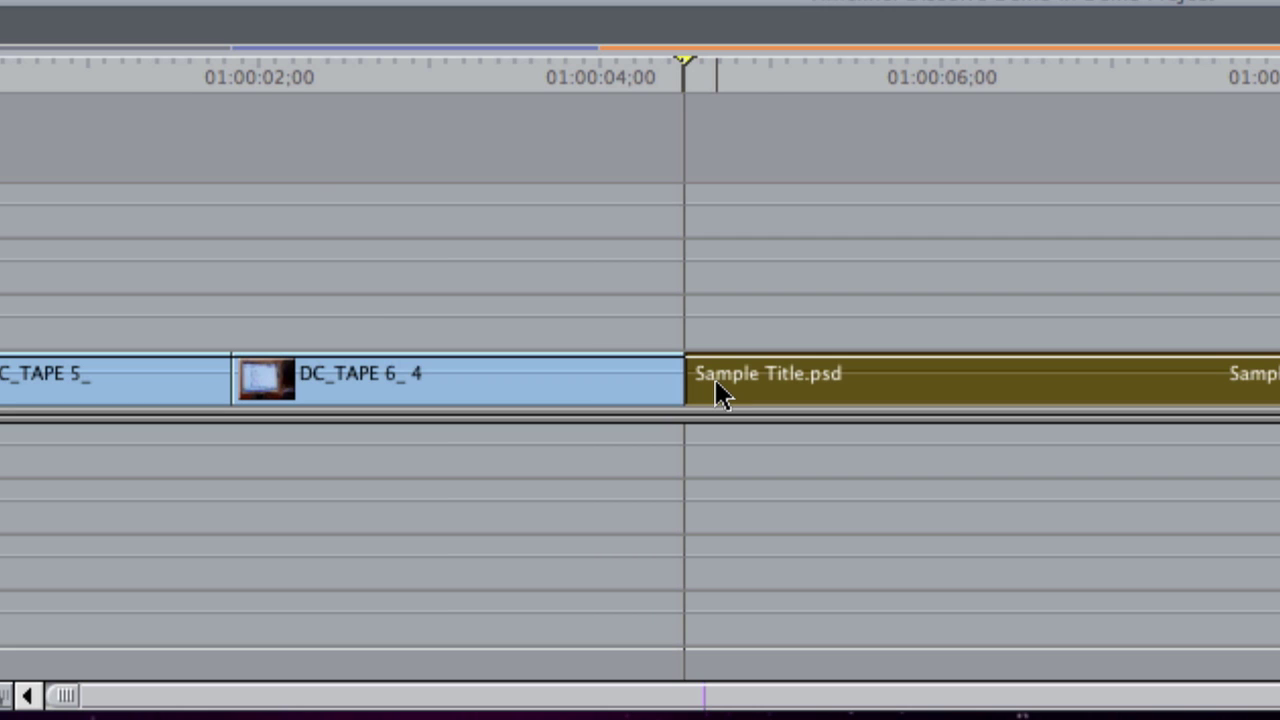
Replace Sample Title.psd with Sample Title.pct after DC_TAPE 6_ 4 and add a Cross Dissolve there
{"action": "key", "text": "Delete"}
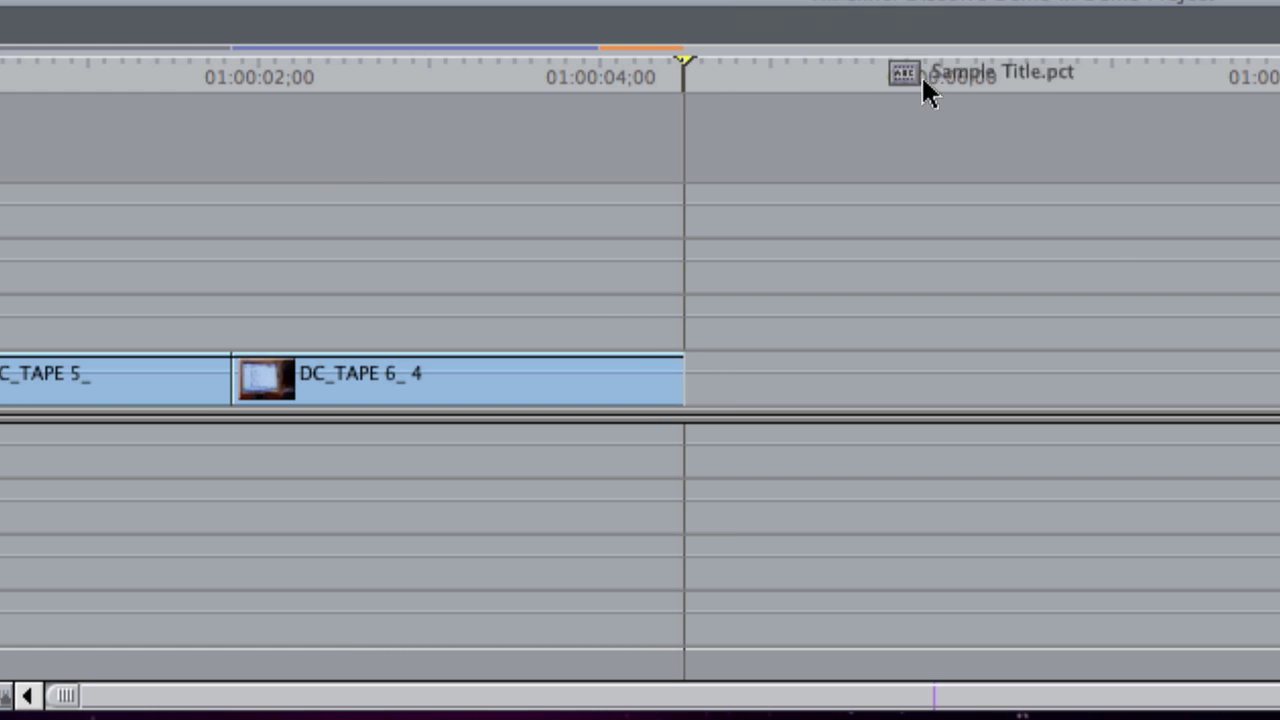
{"action": "left_click_drag", "start_coordinate": [966, 126], "coordinate": [876, 368]}
{"action": "right_click", "coordinate": [686, 374]}
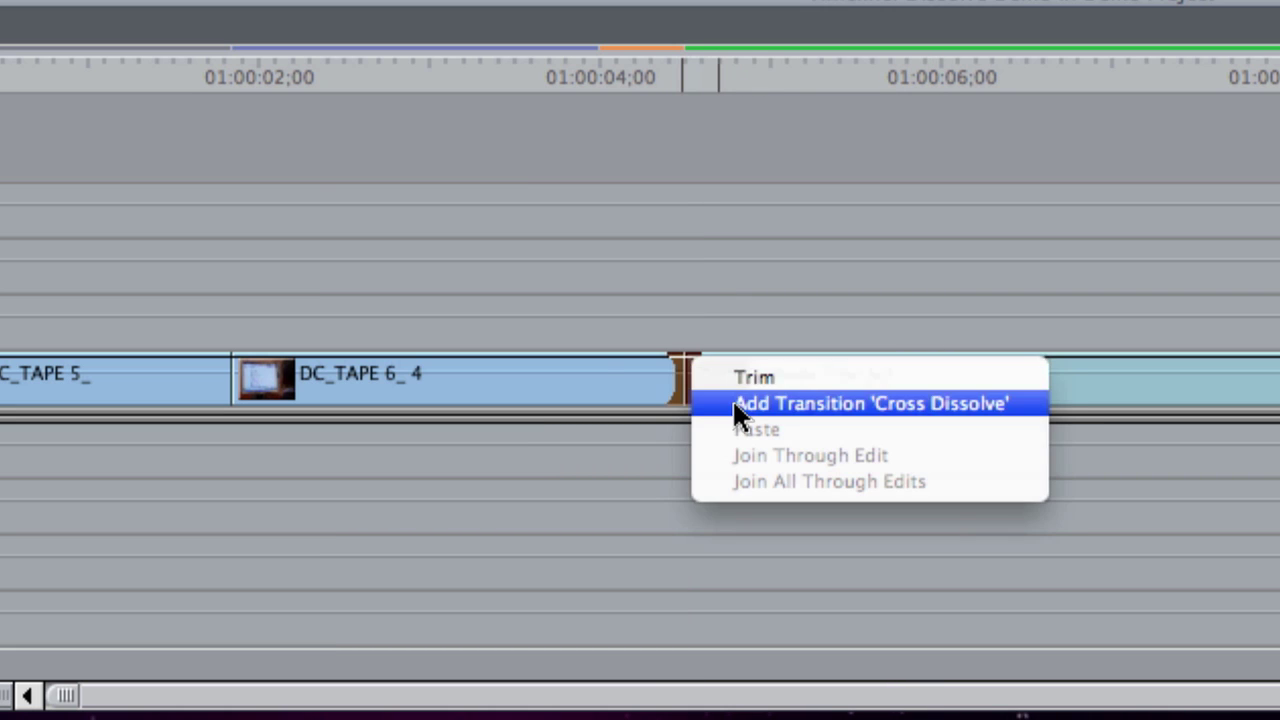
{"action": "left_click", "coordinate": [736, 404]}
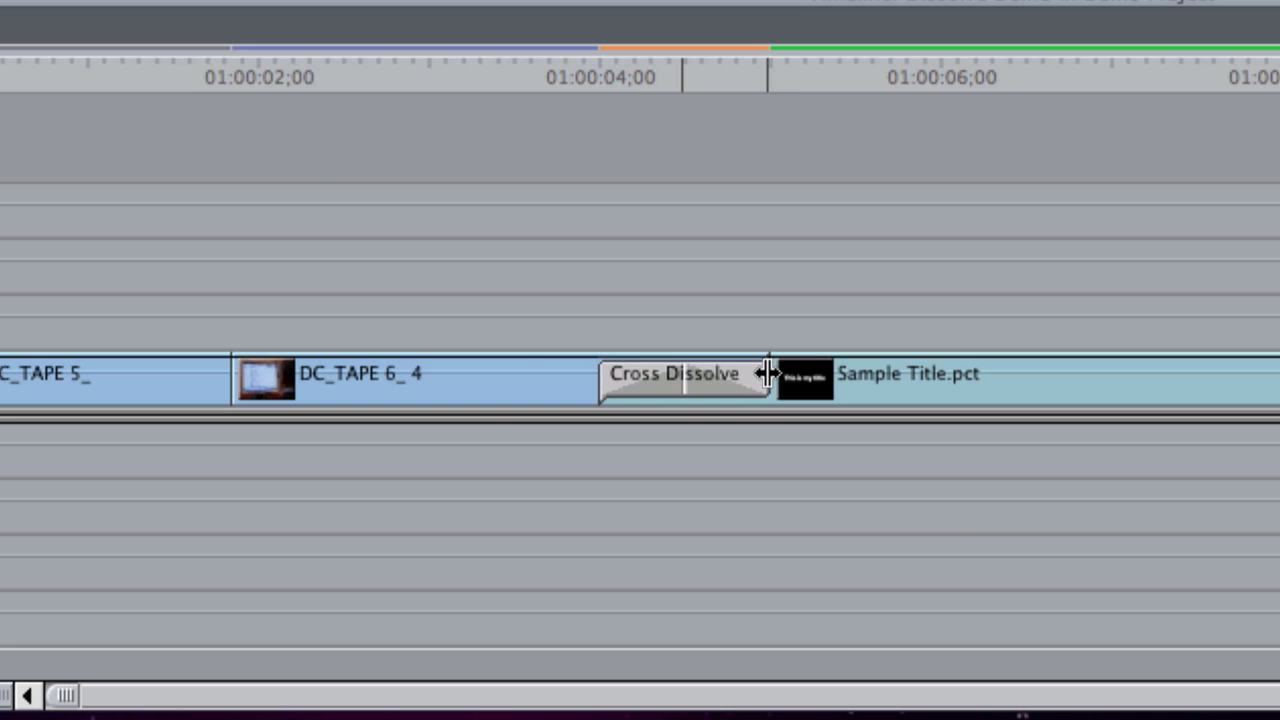
Delete the new Cross Dissolve and add it again at the same edit
{"action": "left_click", "coordinate": [721, 392]}
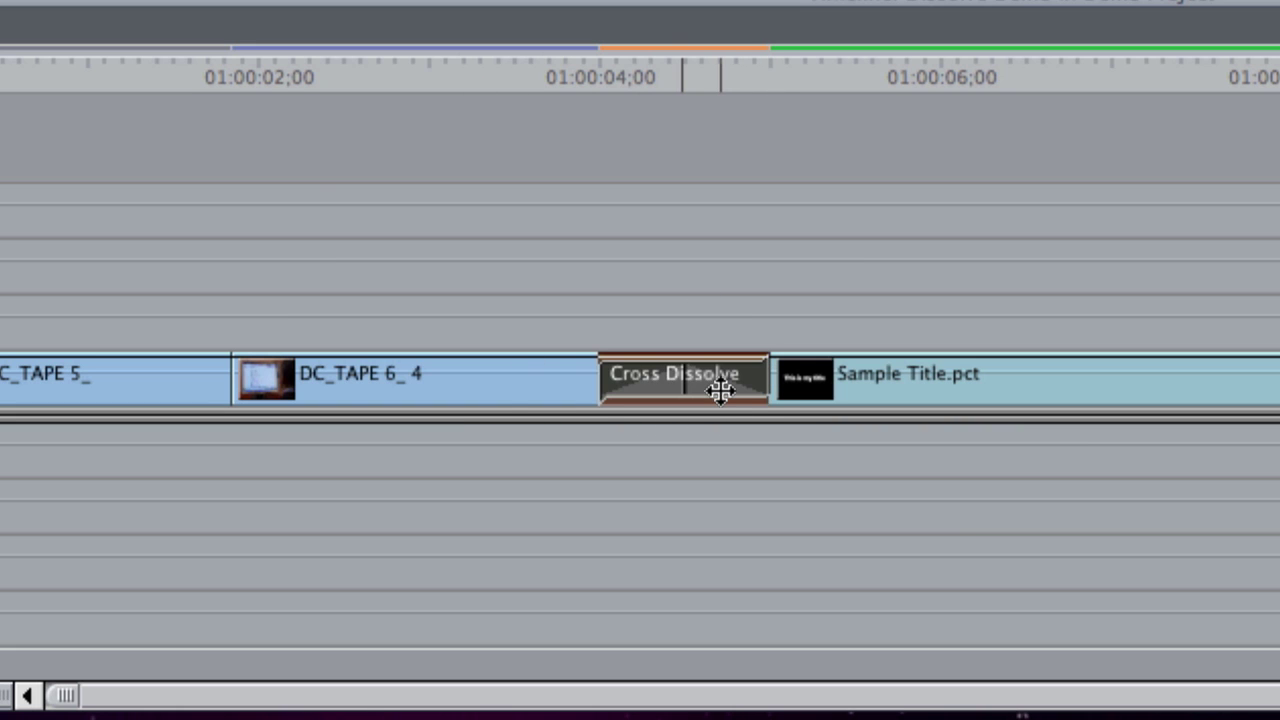
{"action": "key", "text": "Delete"}
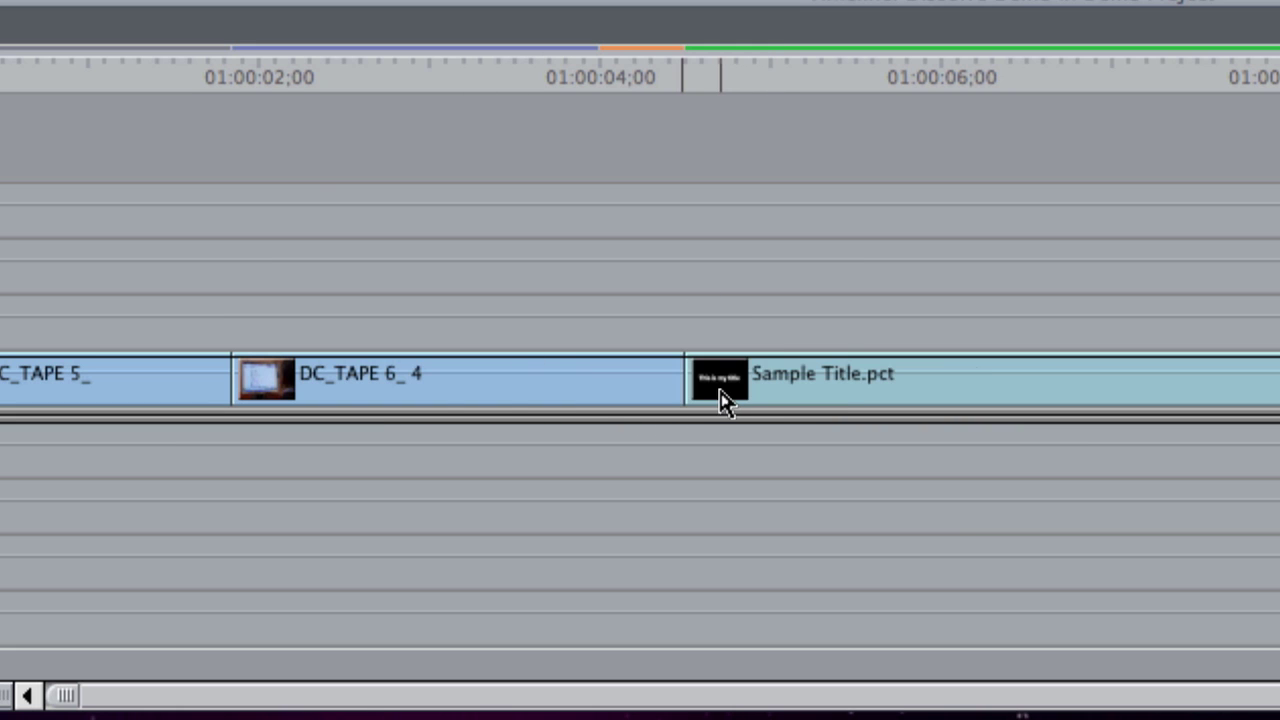
{"action": "right_click", "coordinate": [678, 374]}
{"action": "left_click", "coordinate": [750, 399]}
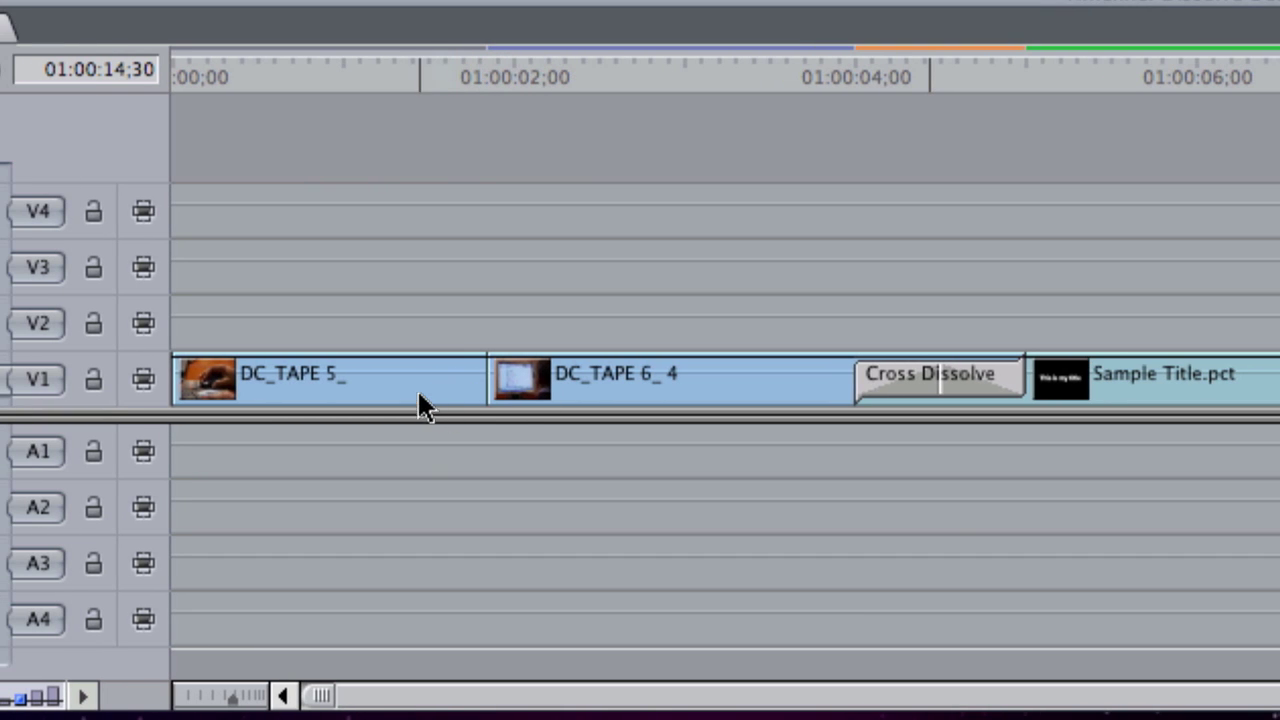
Play from near the sequence start, then request a Cross Dissolve at the DC_TAPE 5_ / DC_TAPE 6_ 4 edit
{"action": "left_click", "coordinate": [373, 70]}
{"action": "key", "text": "space"}
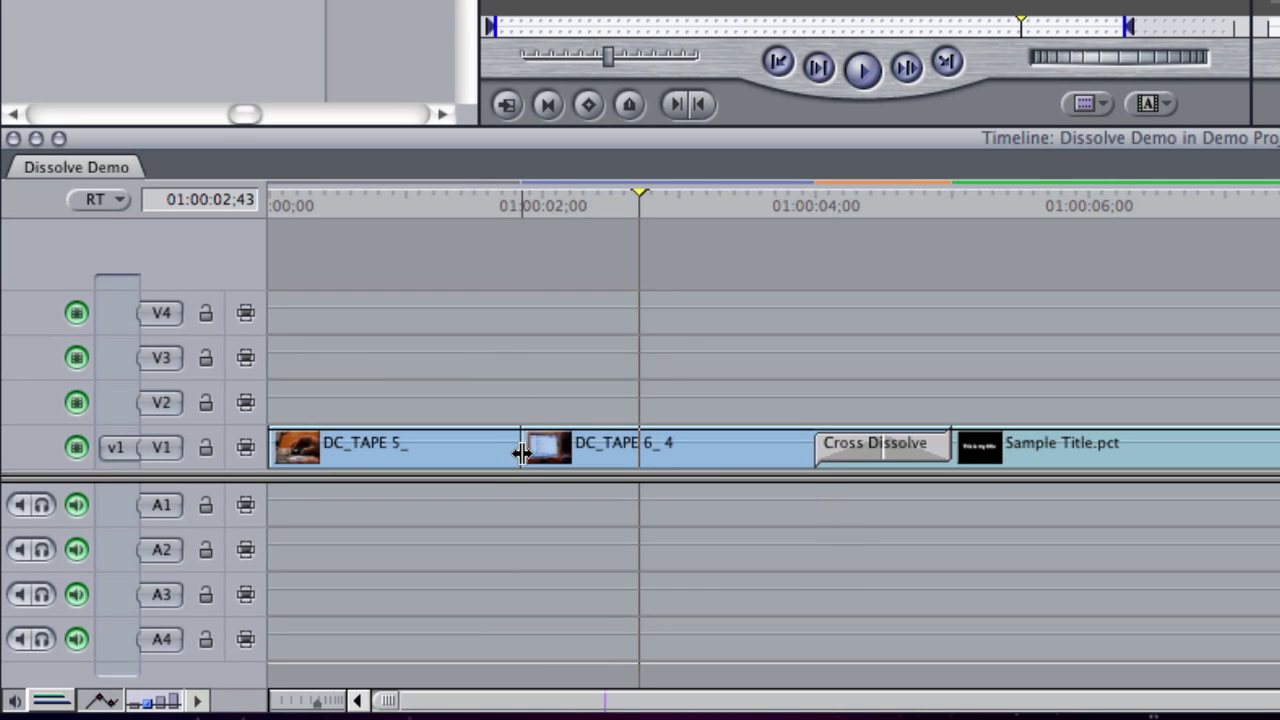
{"action": "right_click", "coordinate": [316, 588]}
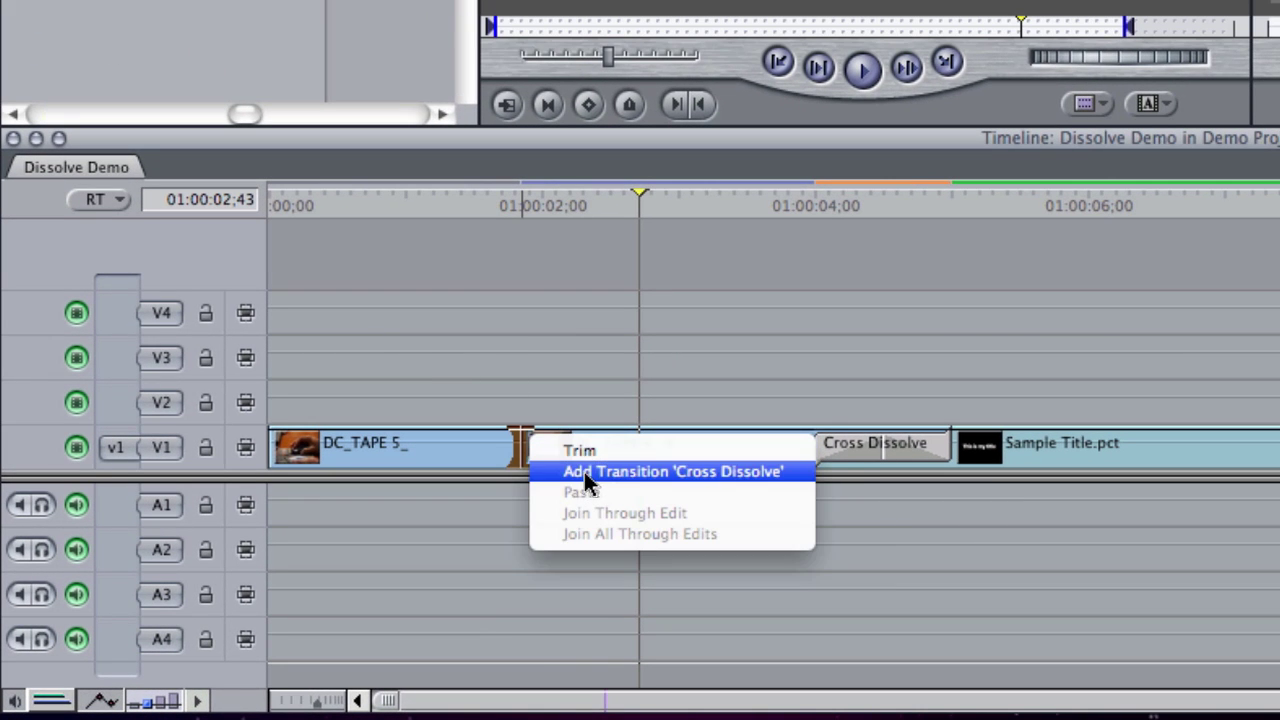
{"action": "left_click", "coordinate": [586, 473]}
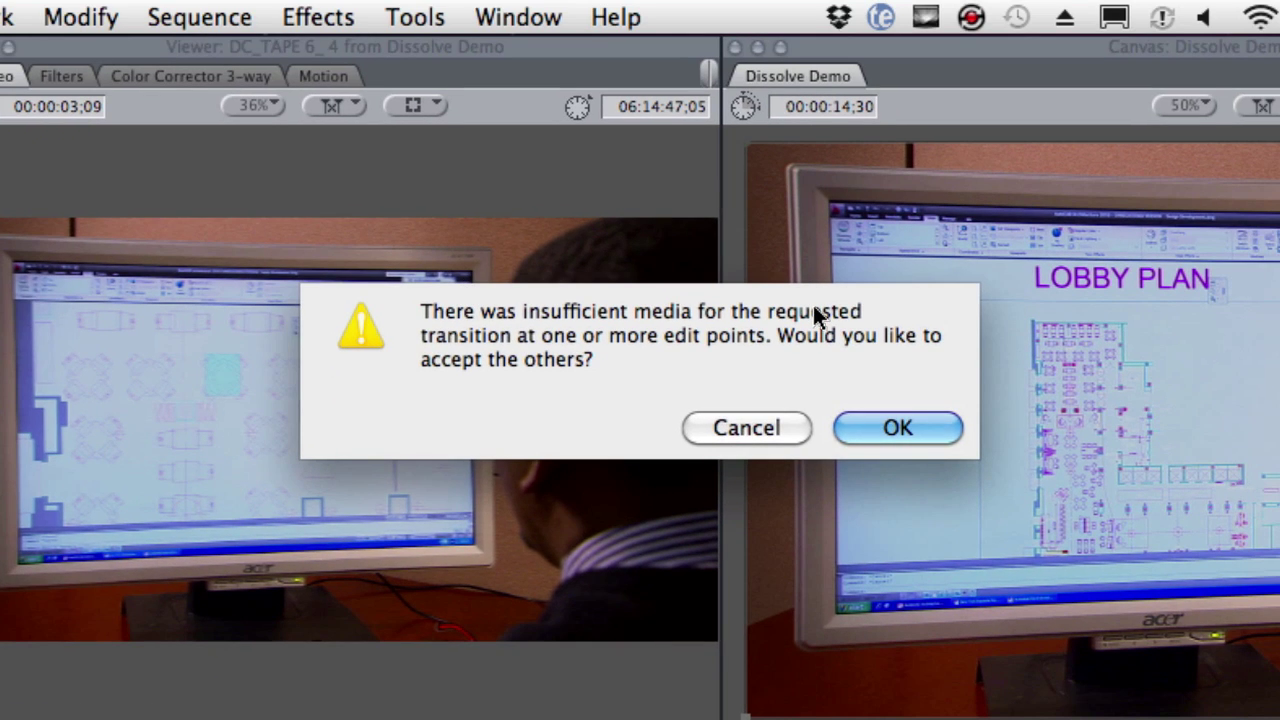
Cancel the insufficient-media alert, then load DC_TAPE 5_ and the monitor clip into the Viewer
{"action": "left_click", "coordinate": [771, 425]}
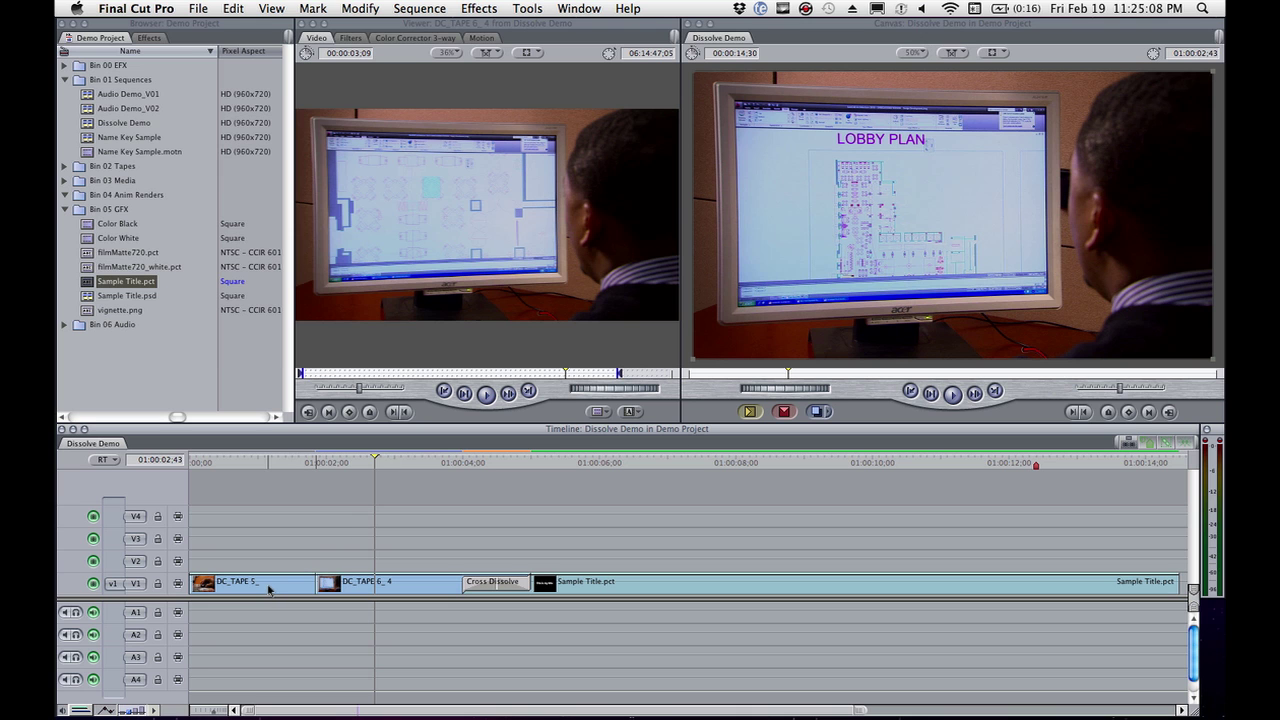
{"action": "double_click", "coordinate": [268, 590]}
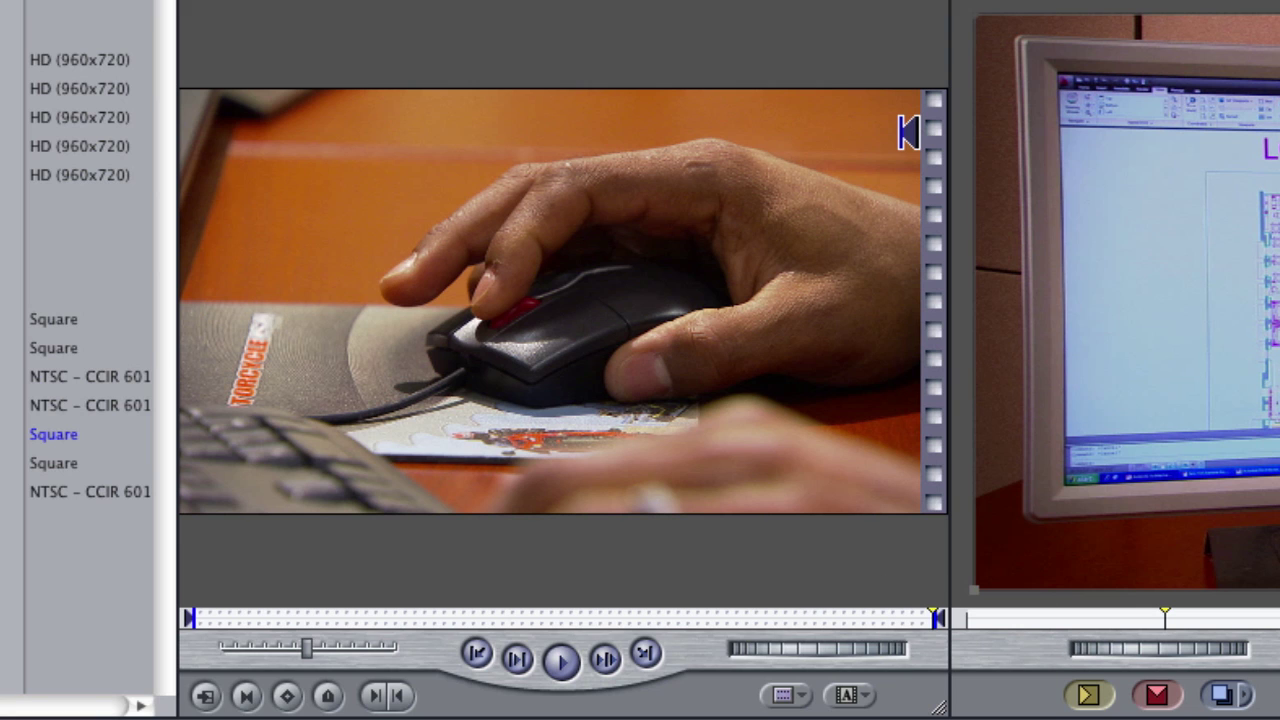
{"action": "key", "text": "Return"}
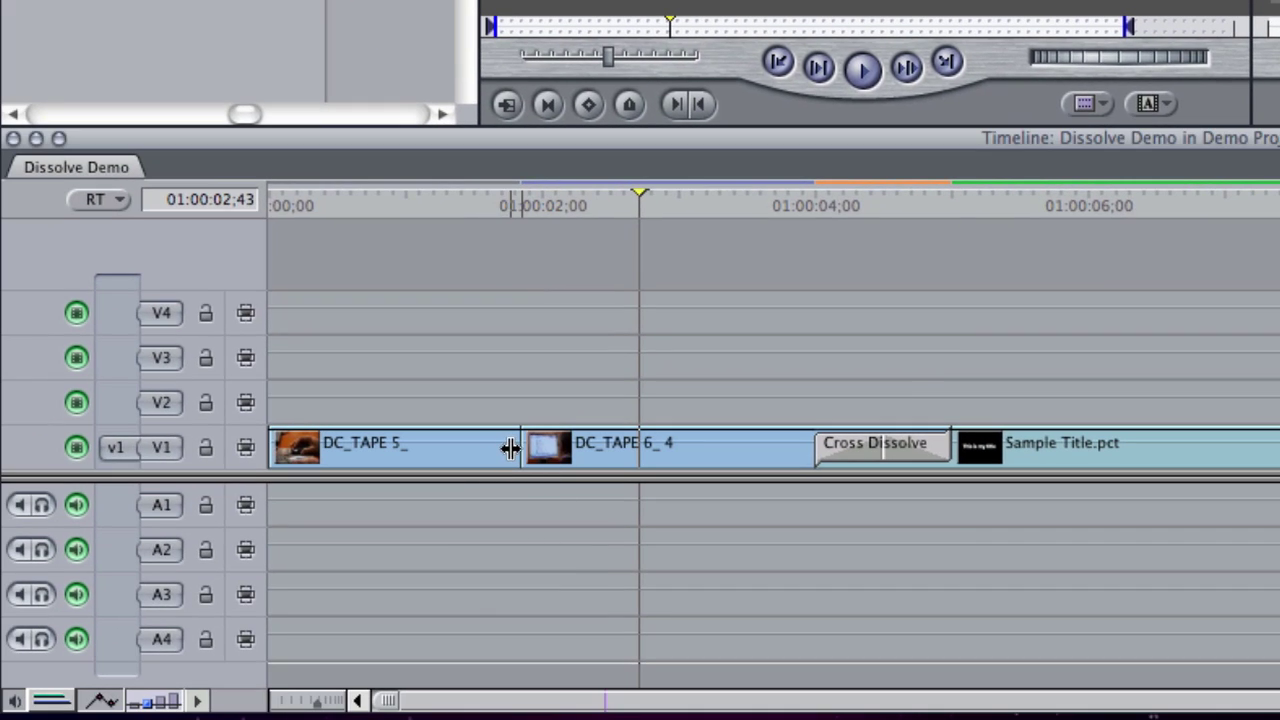
Trim DC_TAPE 5_'s end and DC_TAPE 6_ 4's start, then delete the gap between them
{"action": "left_click_drag", "start_coordinate": [510, 448], "coordinate": [429, 449]}
{"action": "left_click_drag", "start_coordinate": [522, 451], "coordinate": [598, 449]}
{"action": "left_click", "coordinate": [541, 455]}
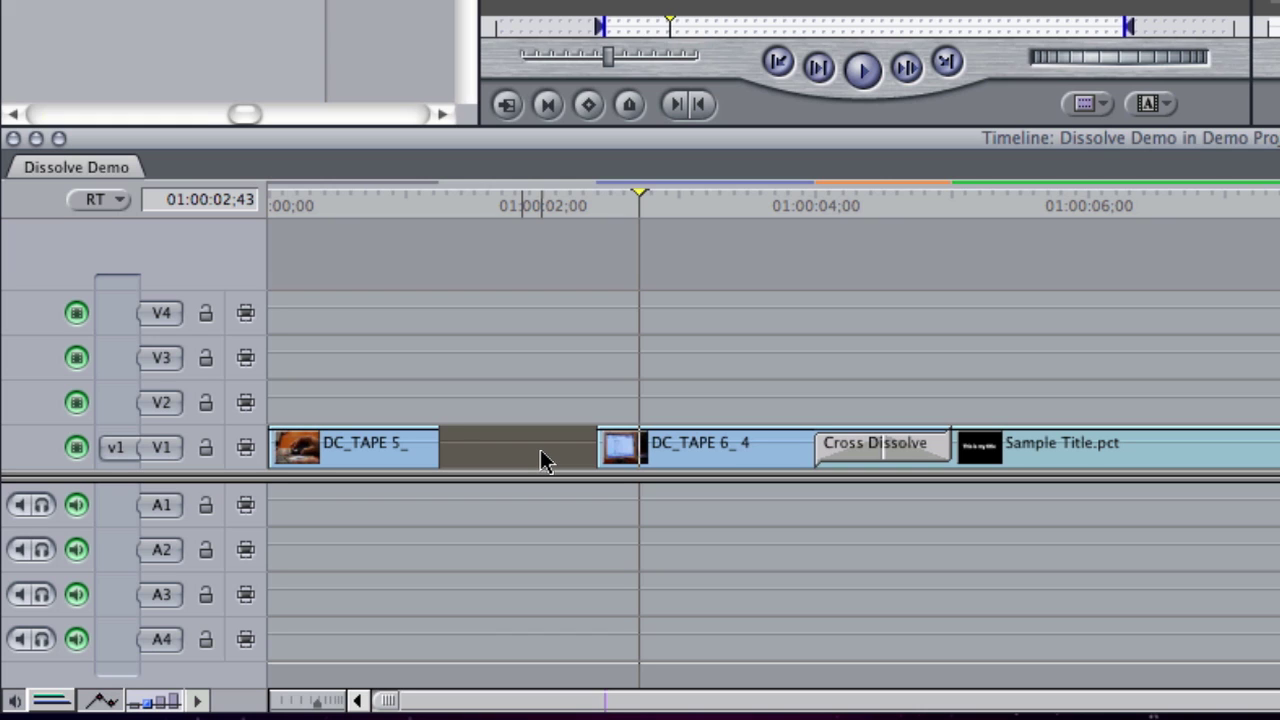
{"action": "key", "text": "Delete"}
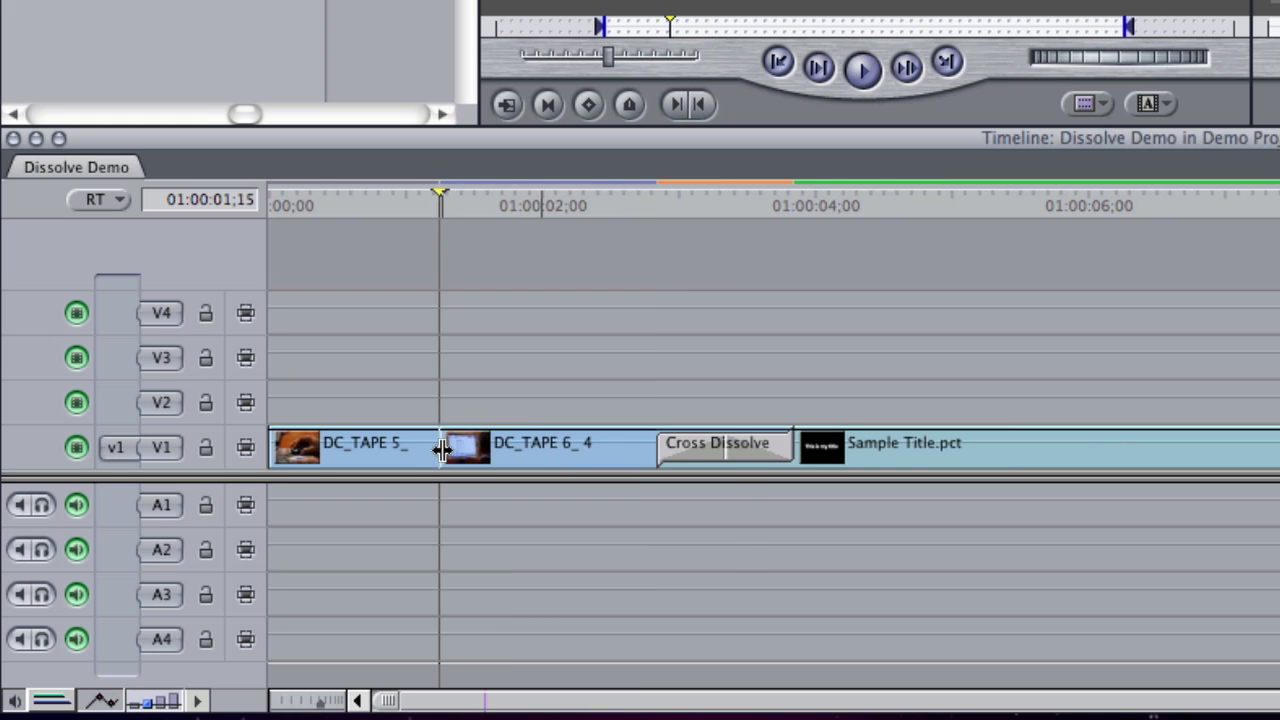
Add a Cross Dissolve at the new DC_TAPE 5_ / DC_TAPE 6_ 4 edit and play it back
{"action": "right_click", "coordinate": [440, 447]}
{"action": "left_click", "coordinate": [501, 468]}
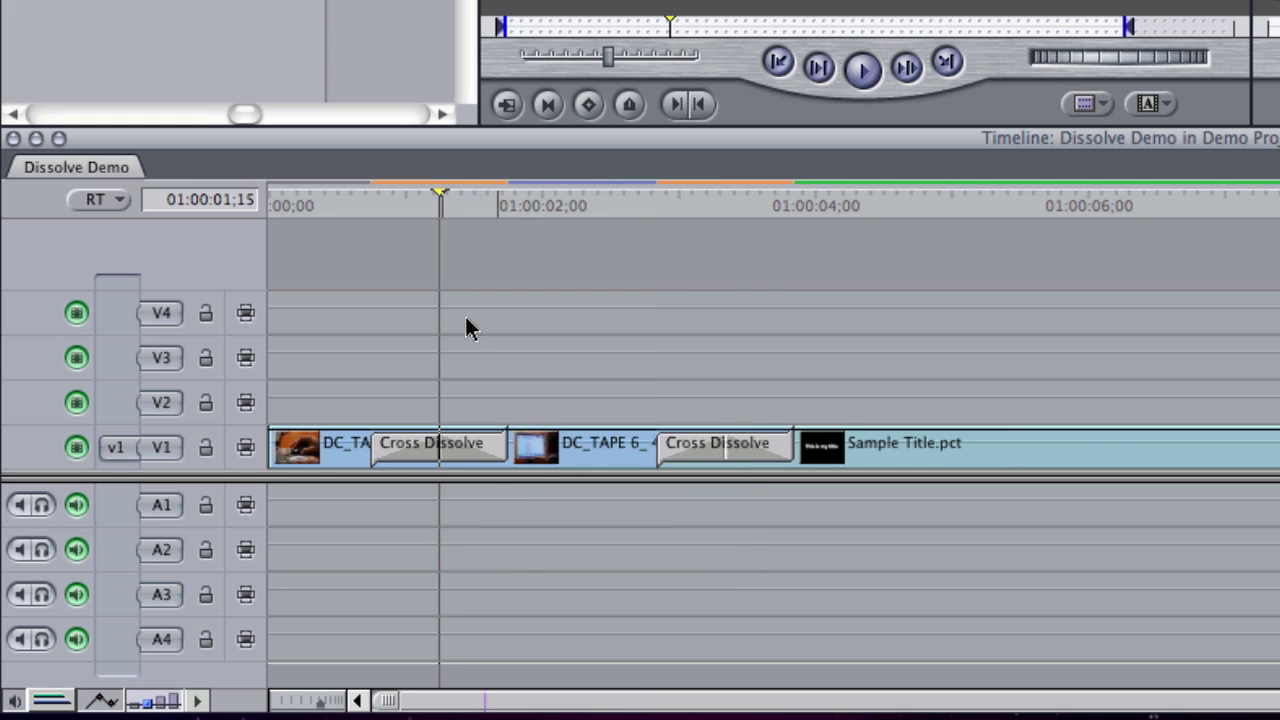
{"action": "left_click", "coordinate": [391, 203]}
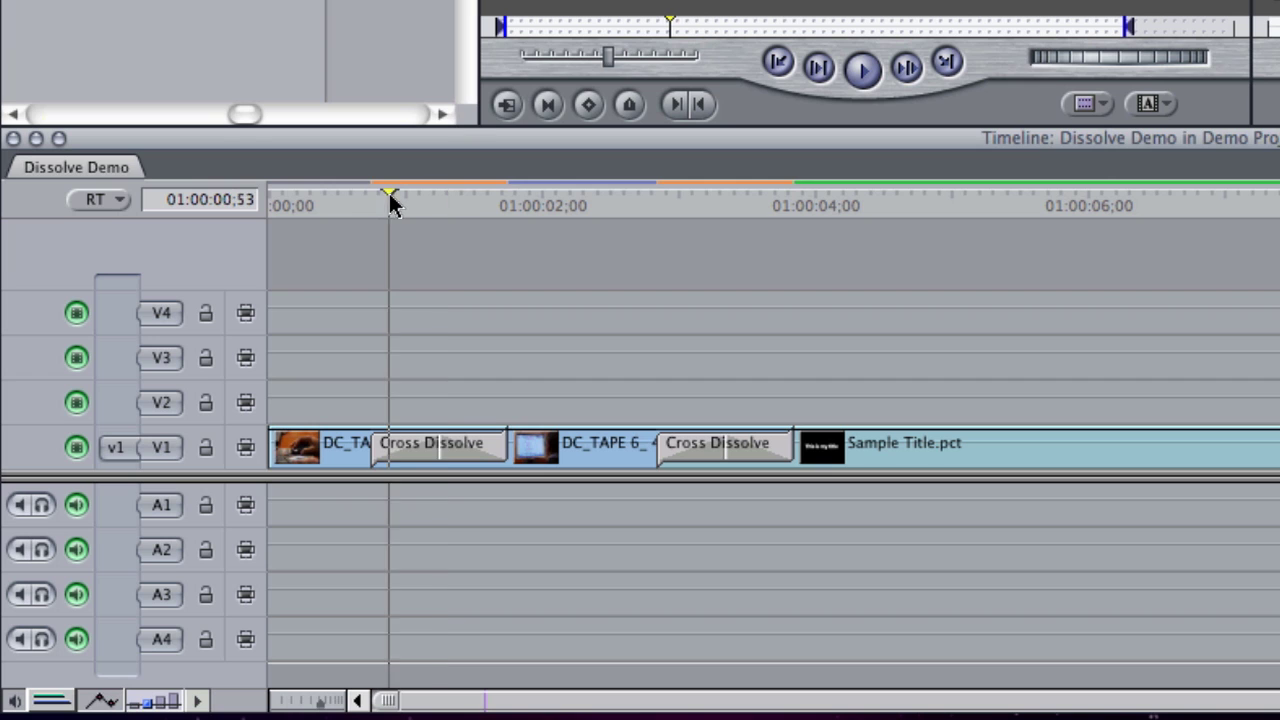
{"action": "left_click_drag", "start_coordinate": [391, 203], "coordinate": [345, 233]}
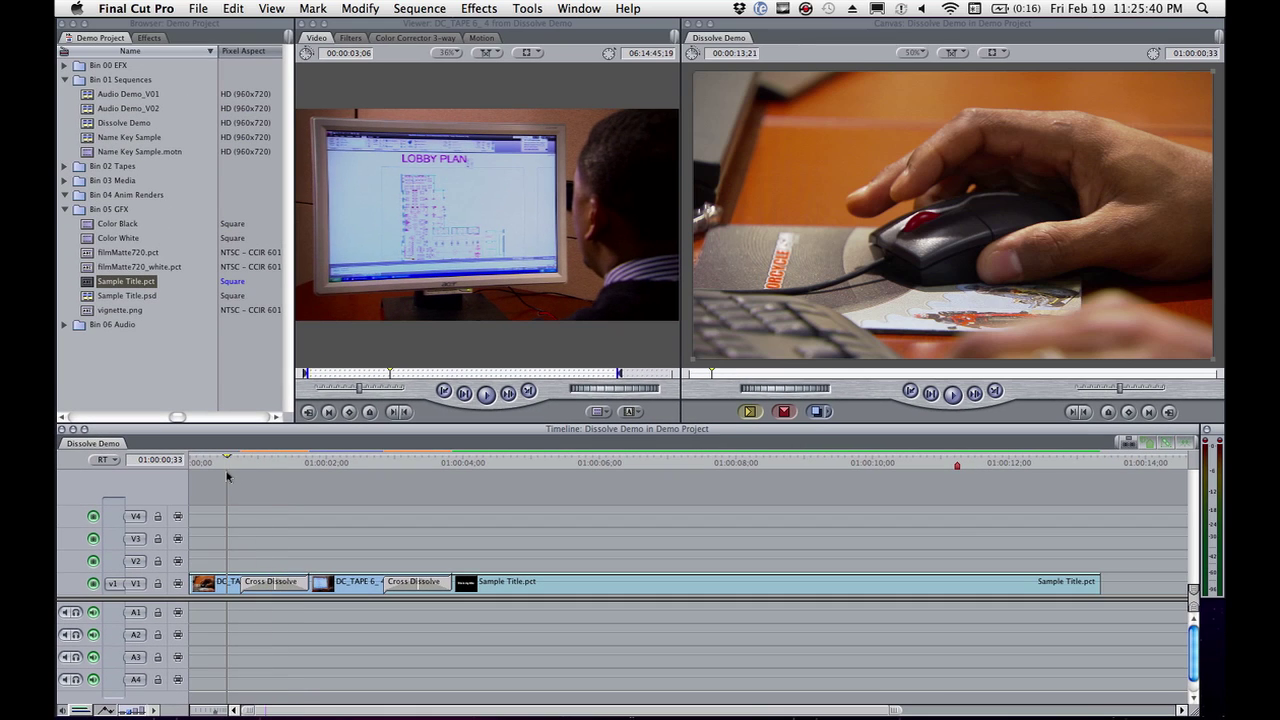
{"action": "key", "text": "space"}
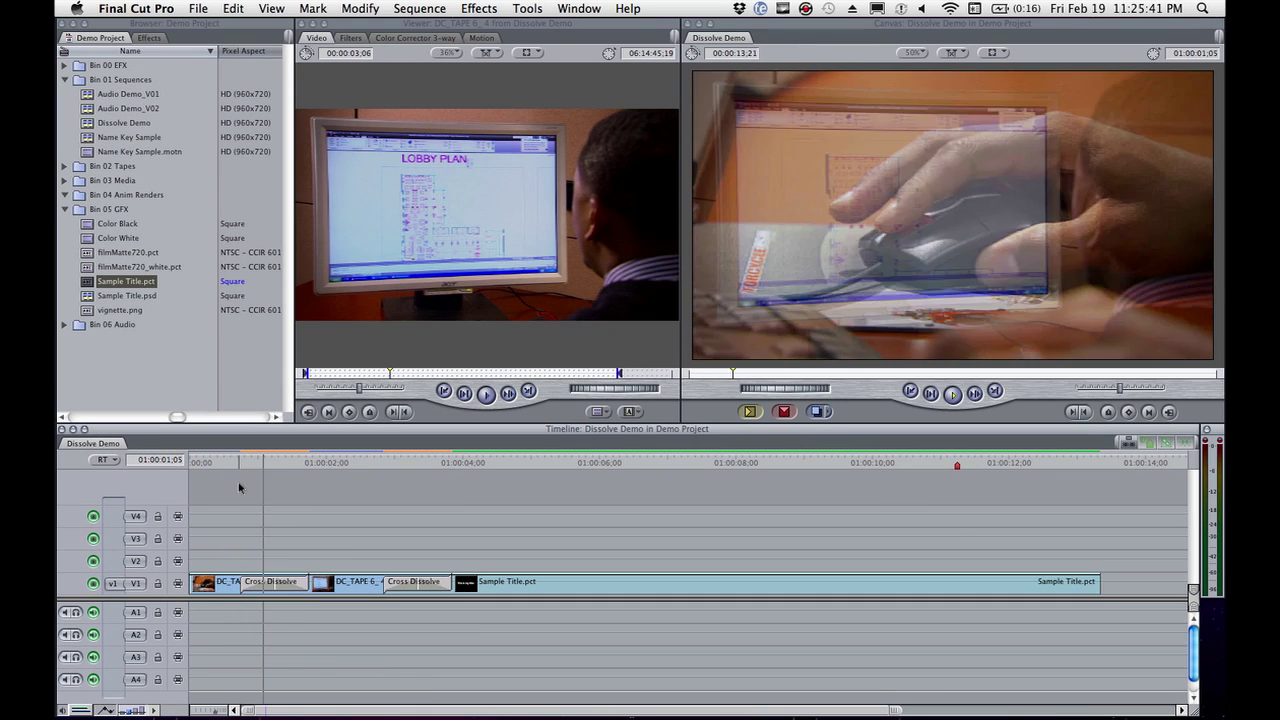